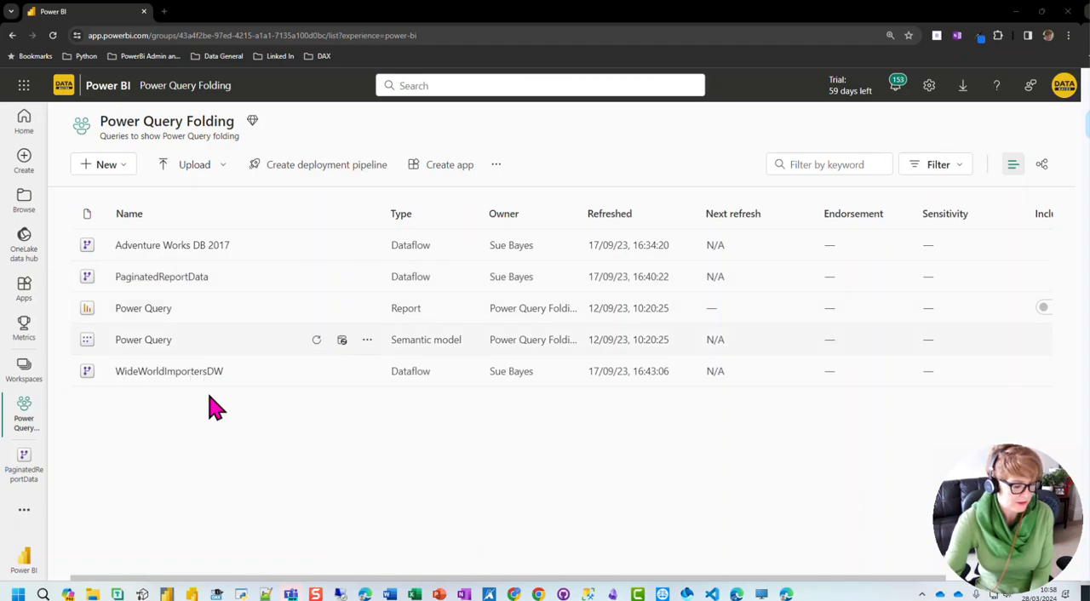
Step: Switch to Power BI Report Builder and start a blank report
mouse_move(195, 596)
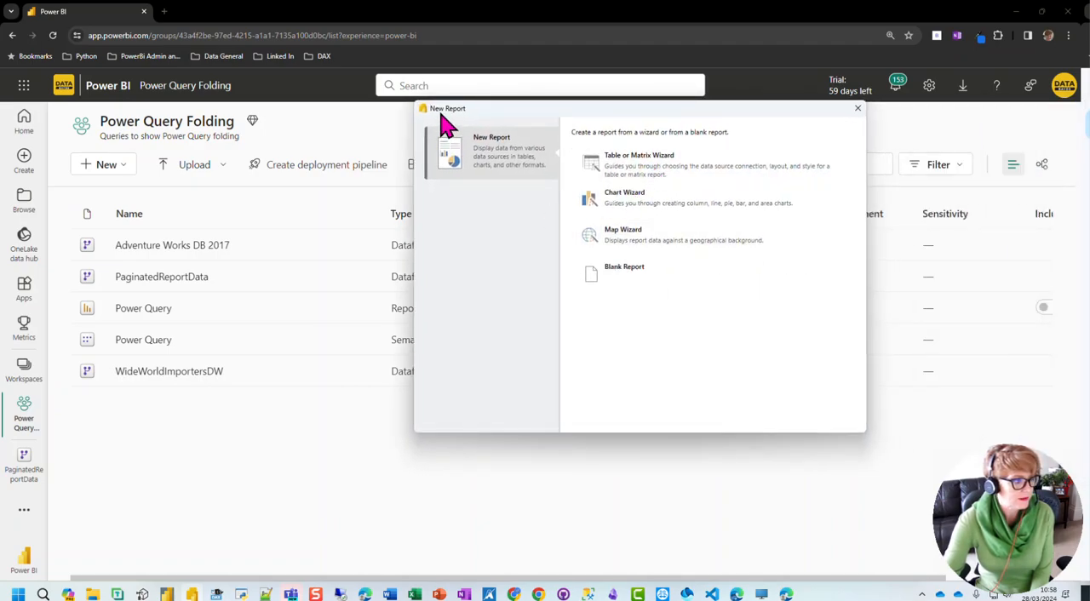
left_click(622, 284)
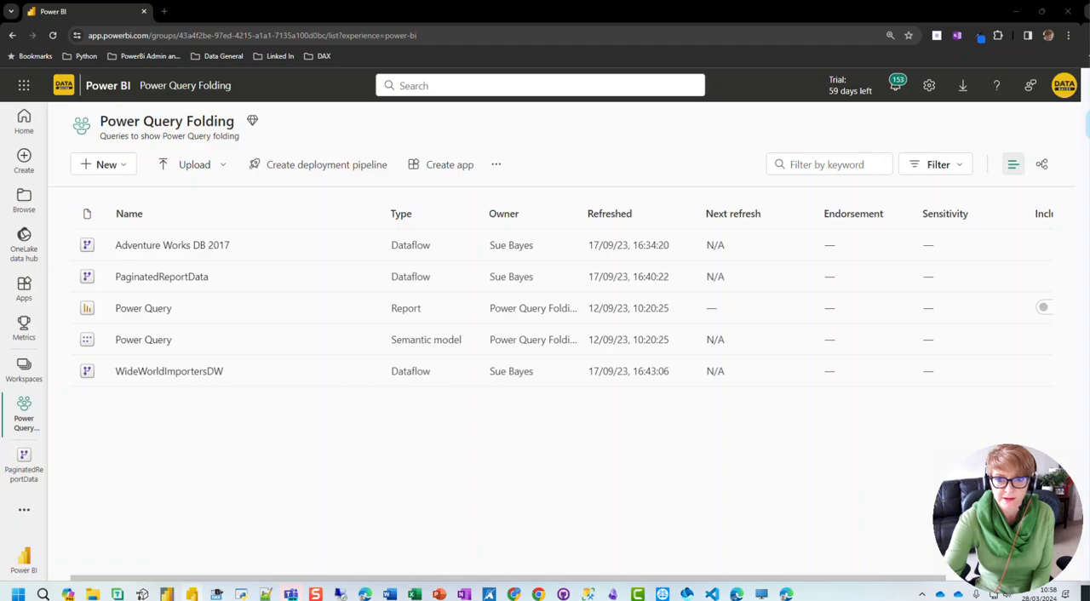
left_click(951, 87)
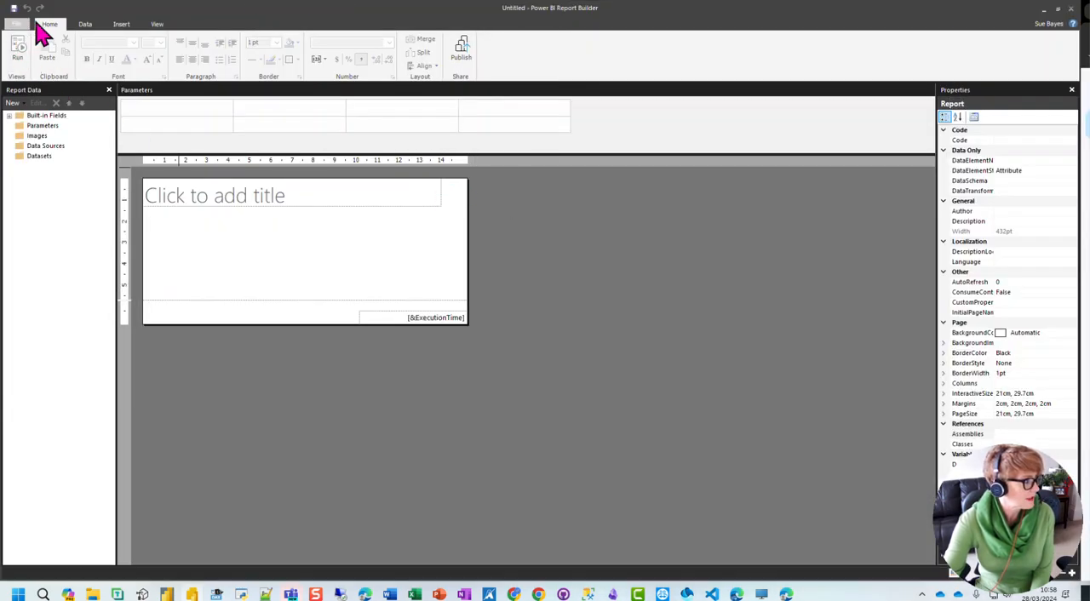
Step: Get data from Power BI dataflows (Legacy) using the existing organizational account connection
left_click(85, 26)
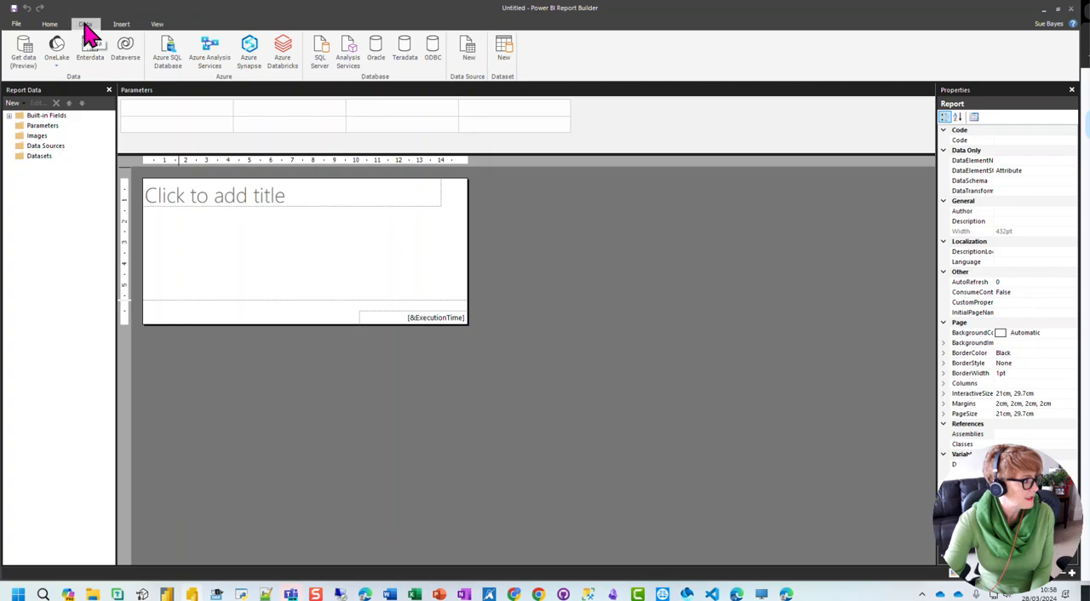
left_click(25, 53)
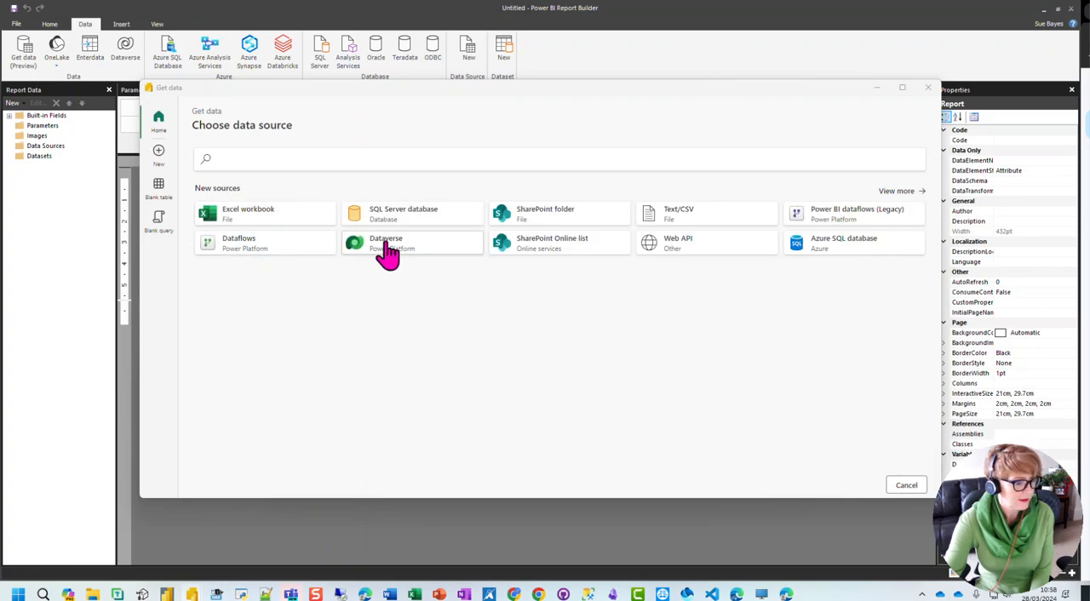
left_click(839, 223)
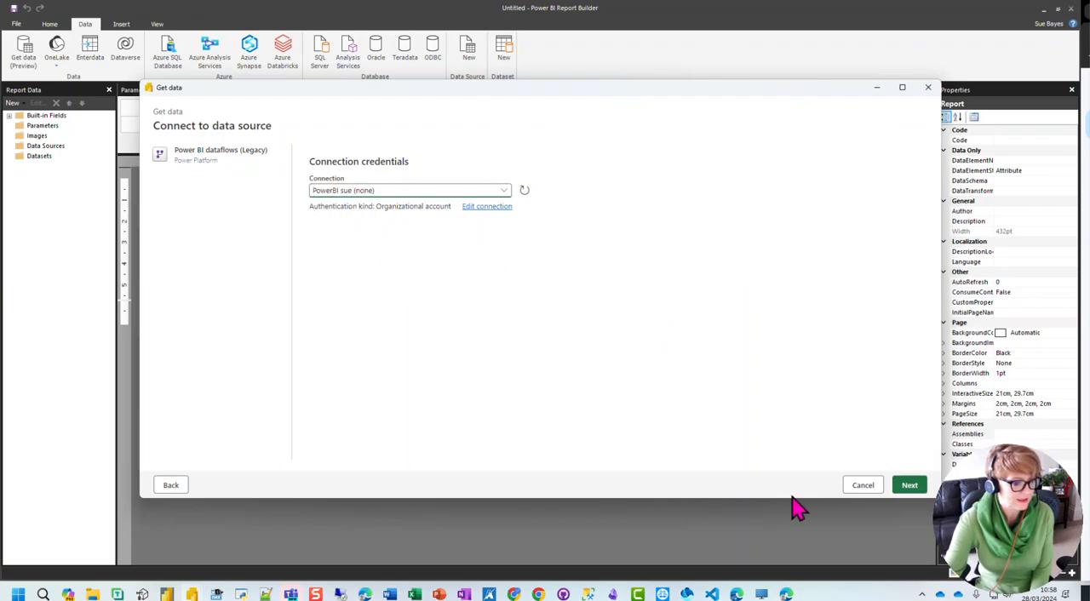
left_click(910, 487)
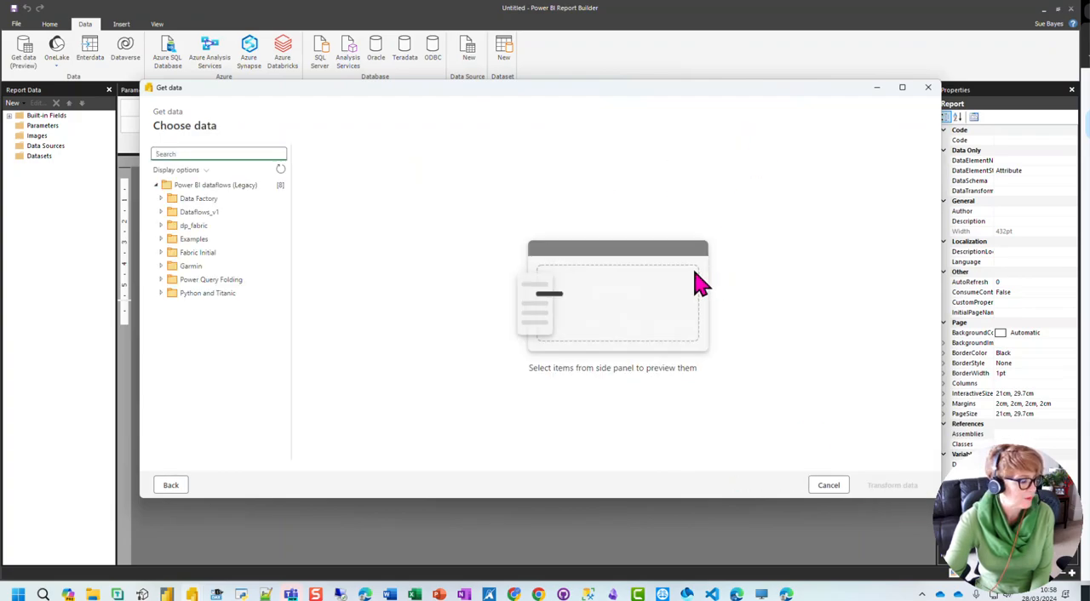
Step: Choose the OrderDetails table from the PaginatedReportData dataflow in the Power Query Folding workspace and open it for transformation
left_click(161, 281)
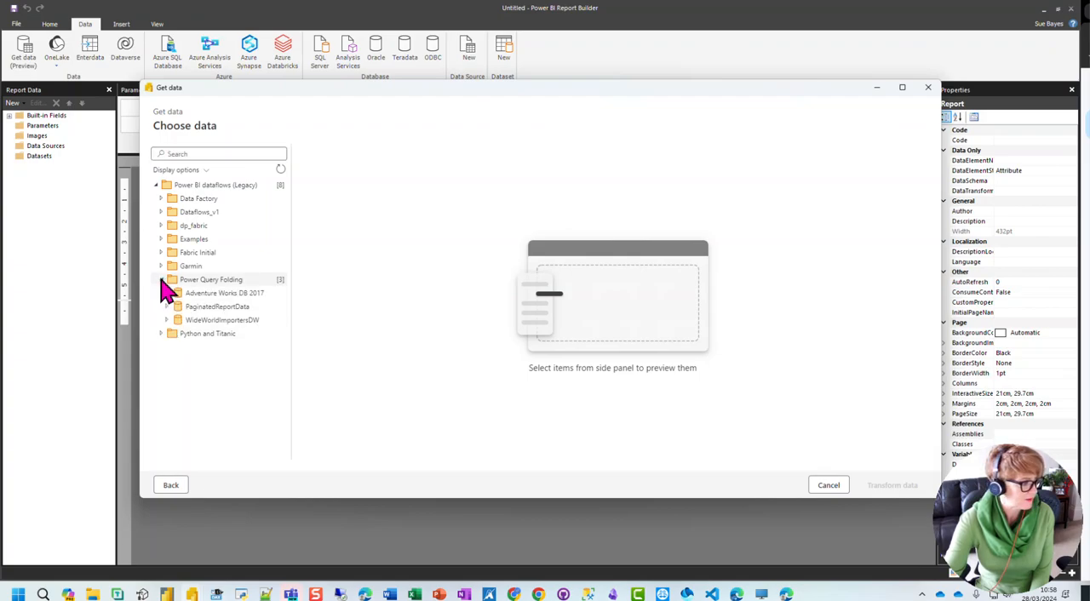
left_click(168, 308)
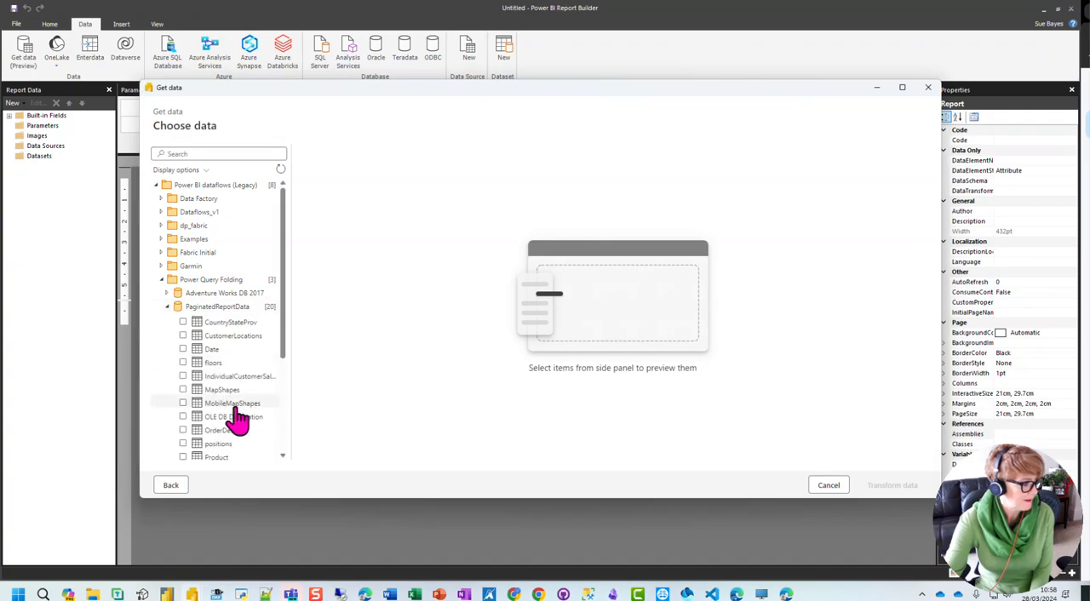
left_click(184, 430)
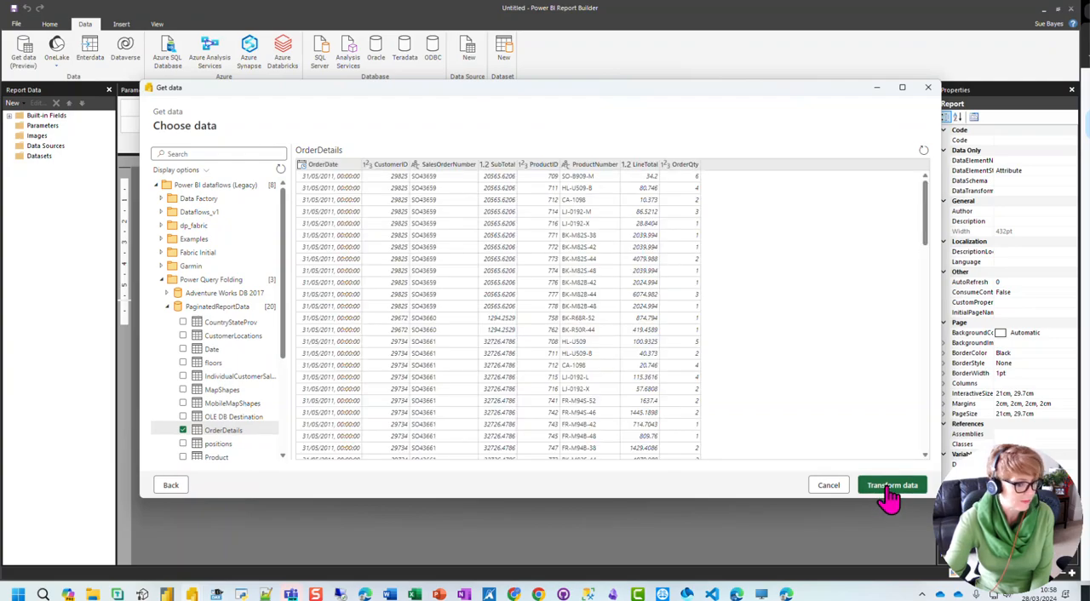
left_click(887, 491)
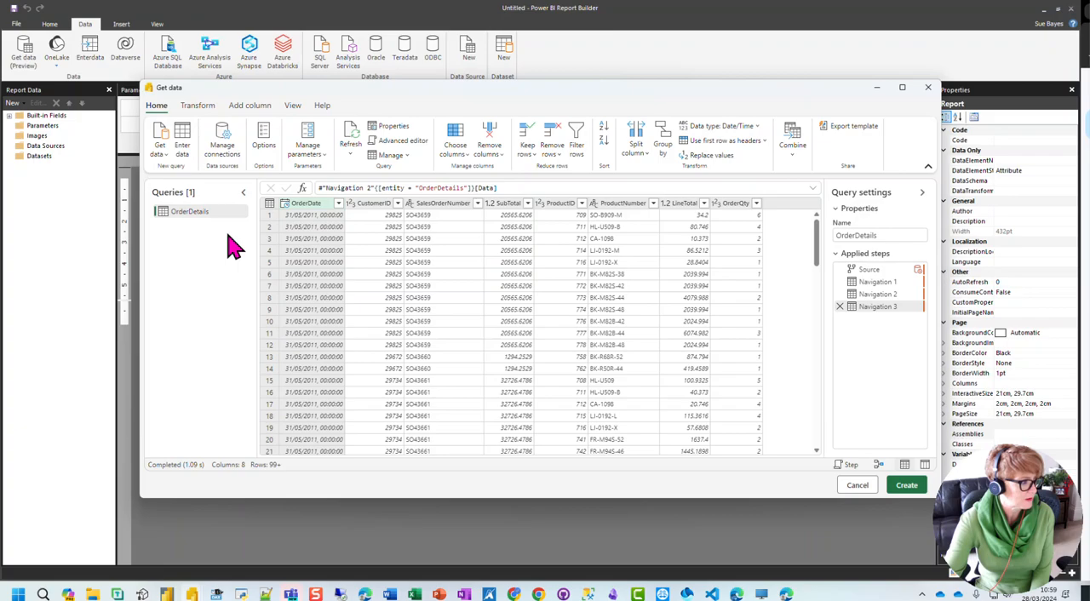
Step: Reference the OrderDetails query and group the new query by CustomerID, summing LineTotal into a column named Total Spent
right_click(196, 220)
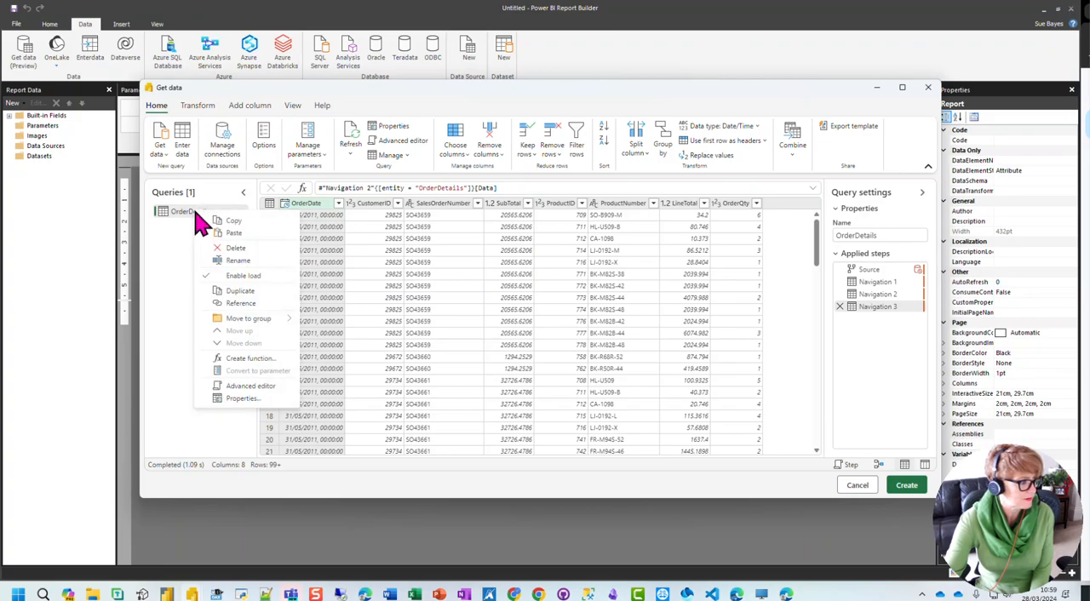
left_click(241, 304)
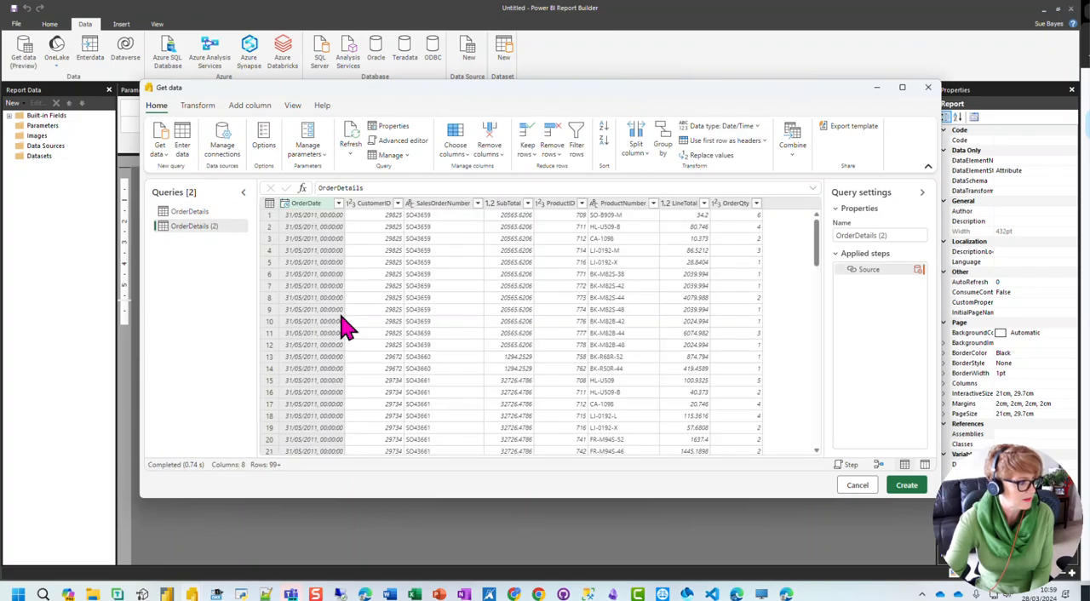
left_click(201, 106)
left_click(162, 140)
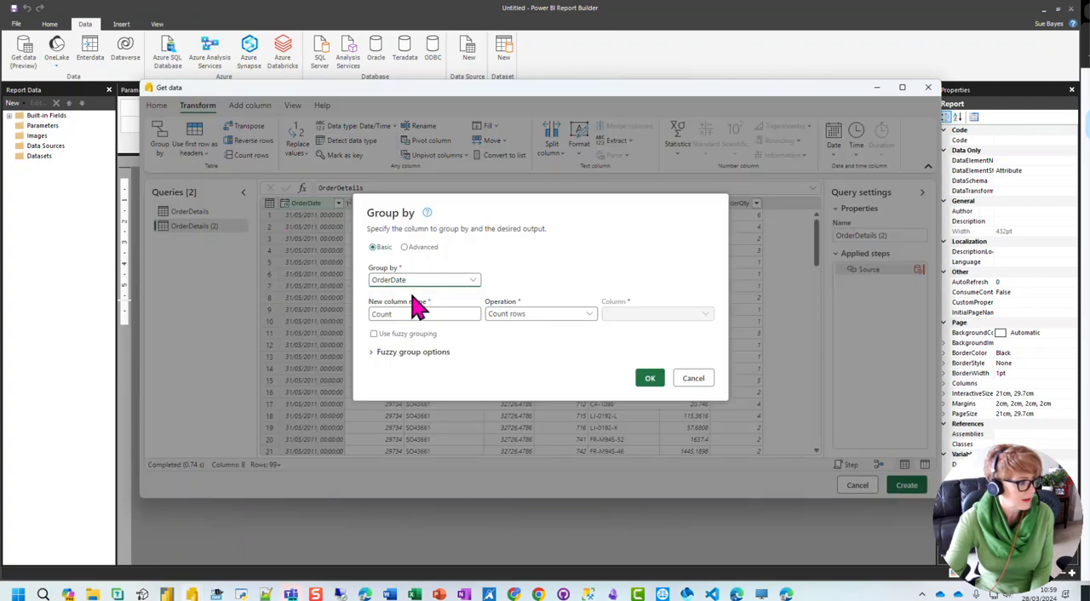
left_click(468, 282)
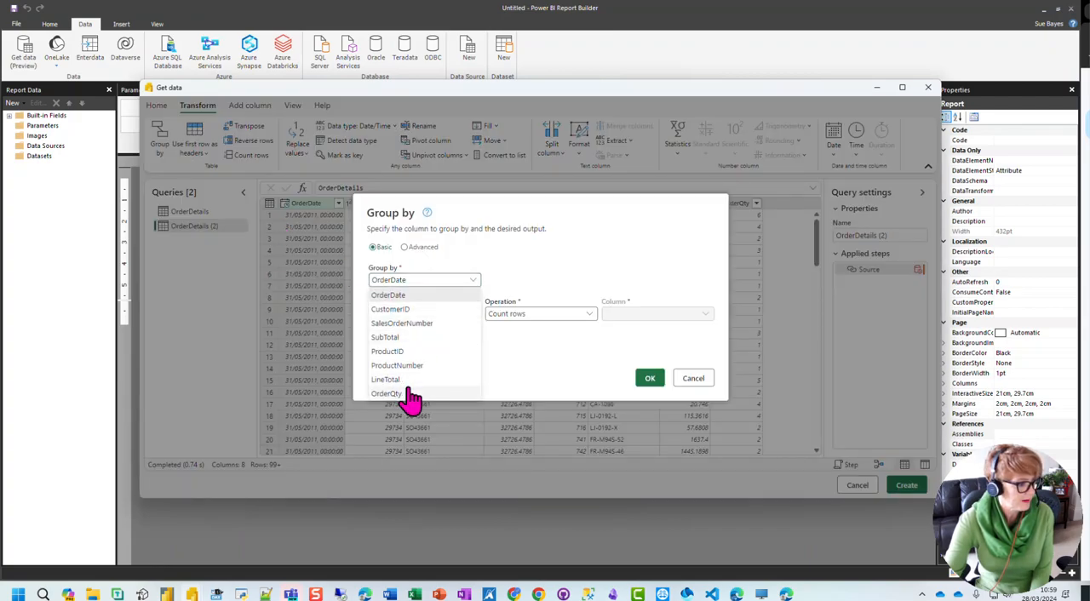
left_click(400, 309)
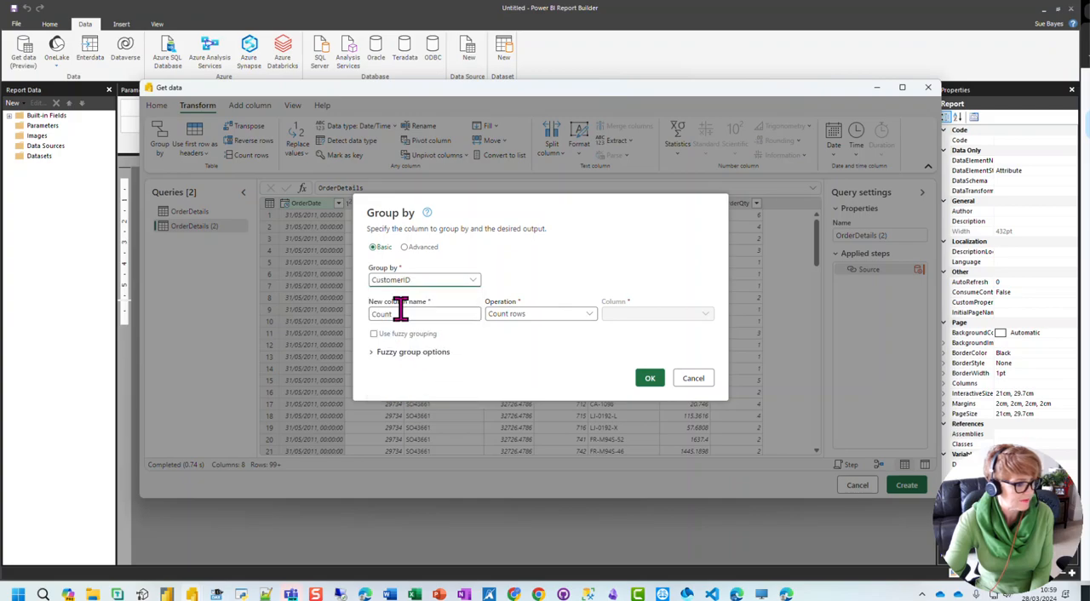
left_click(588, 317)
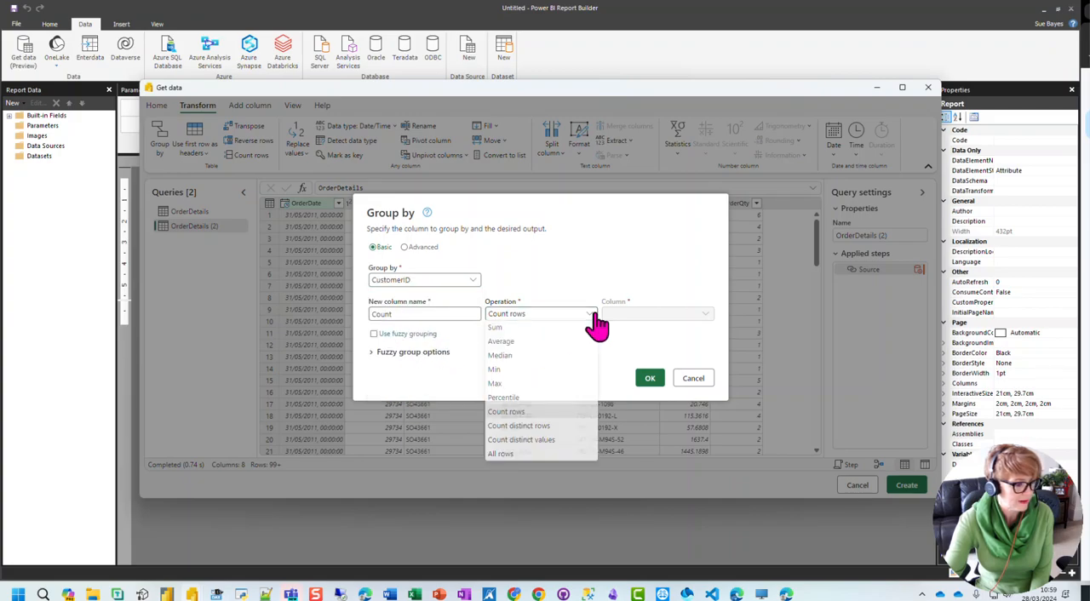
left_click(497, 328)
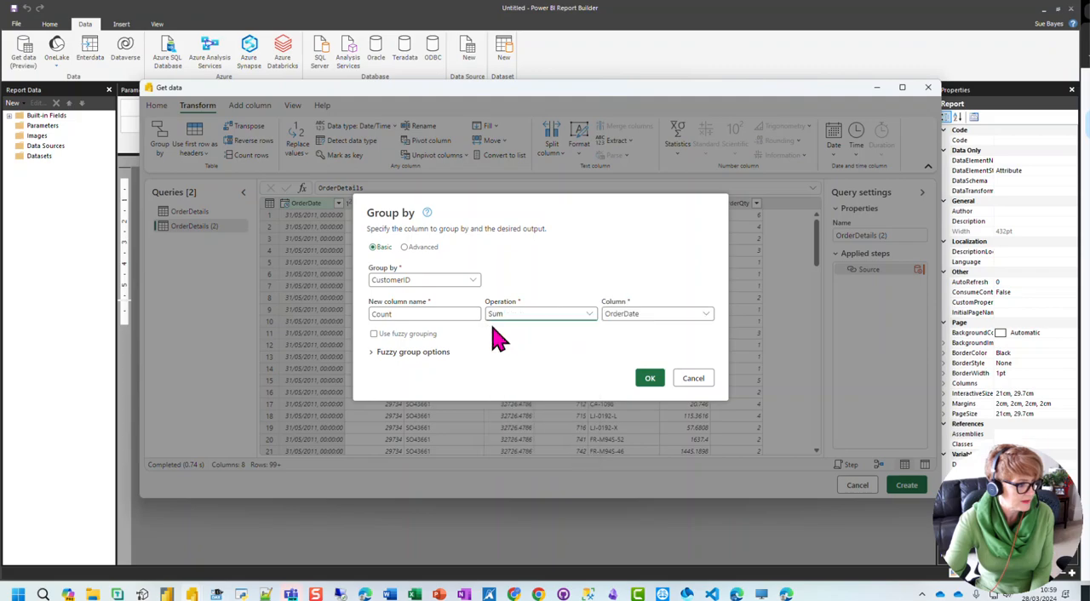
left_click(637, 317)
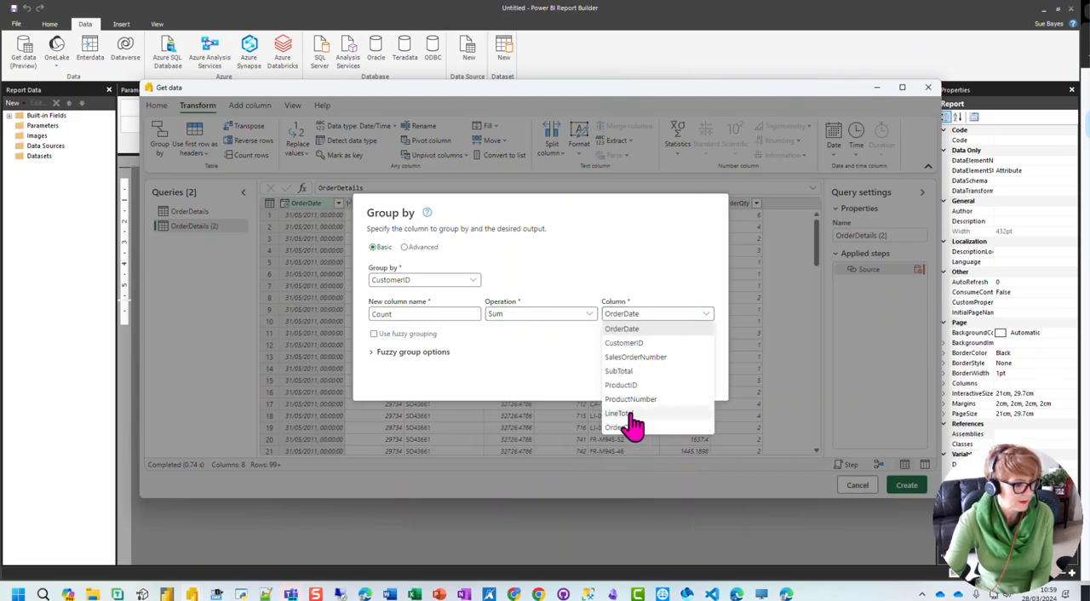
left_click(628, 426)
left_click_drag(404, 314, 366, 313)
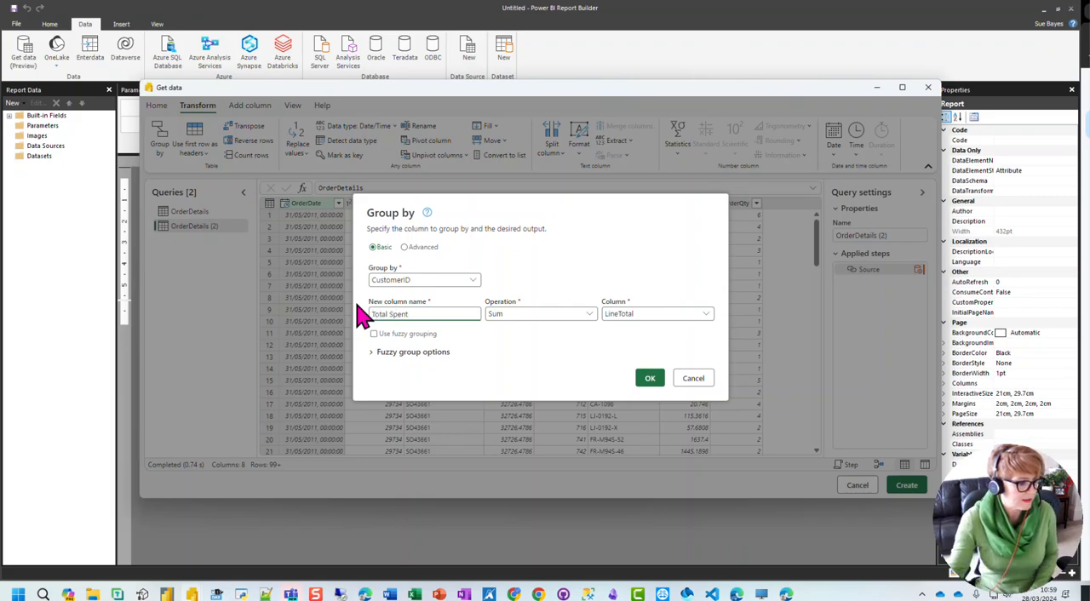
left_click(647, 380)
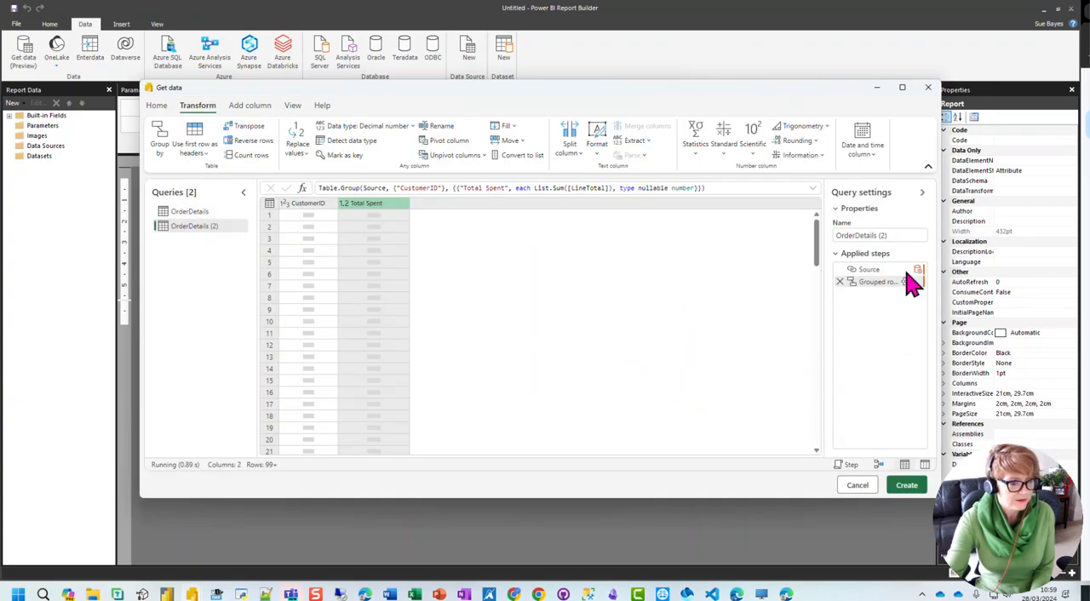
Step: Rename the grouped query as Customer Spend and create the report dataset from it
left_click_drag(899, 235, 841, 235)
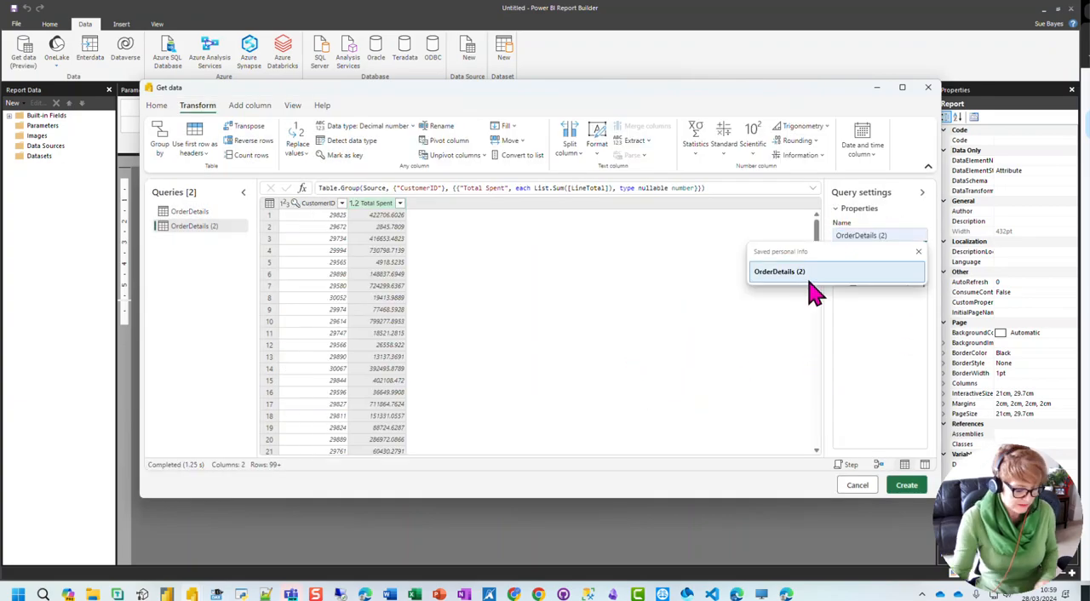
type("Customer")
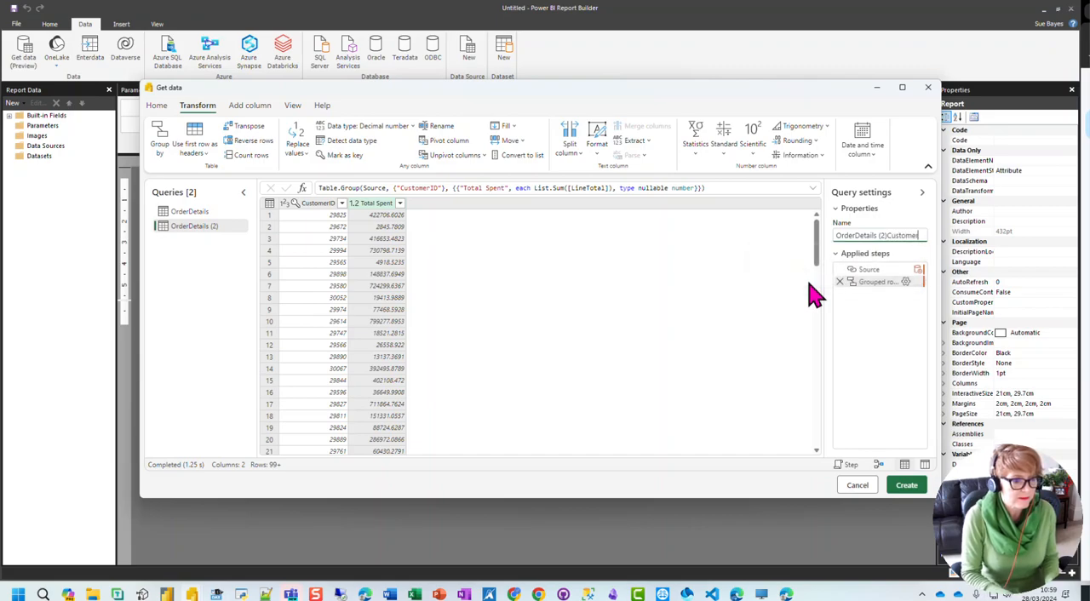
key("BackSpace")
key("BackSpace")
key("BackSpace")
key("BackSpace")
key("BackSpace")
key("BackSpace")
key("BackSpace")
key("BackSpace")
key("BackSpace")
key("BackSpace")
key("BackSpace")
key("BackSpace")
key("BackSpace")
key("BackSpace")
key("BackSpace")
key("BackSpace")
key("BackSpace")
key("BackSpace")
key("BackSpace")
key("BackSpace")
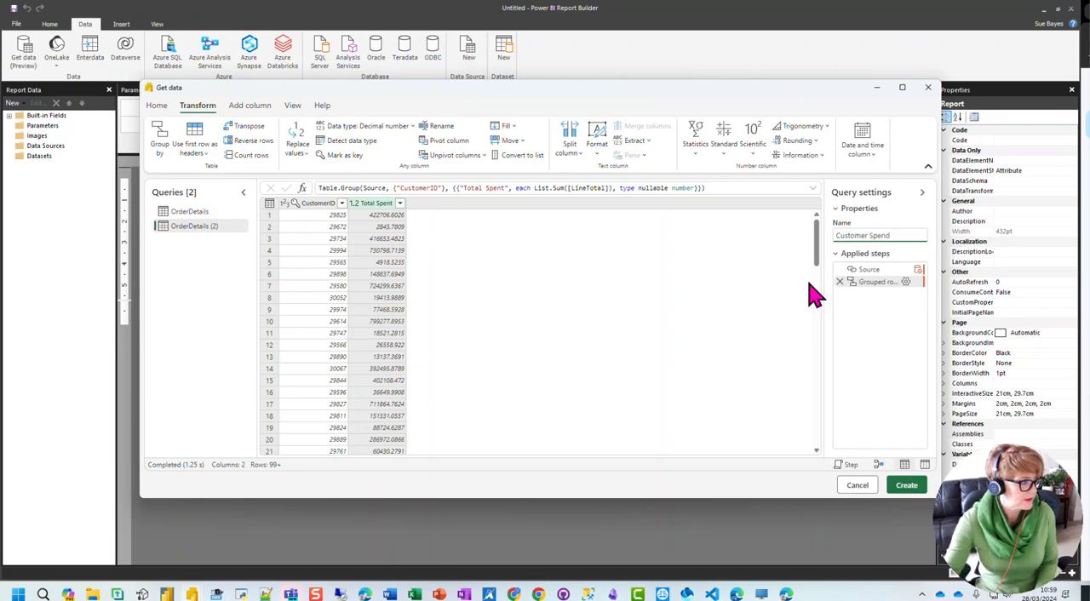
left_click(869, 338)
left_click(905, 485)
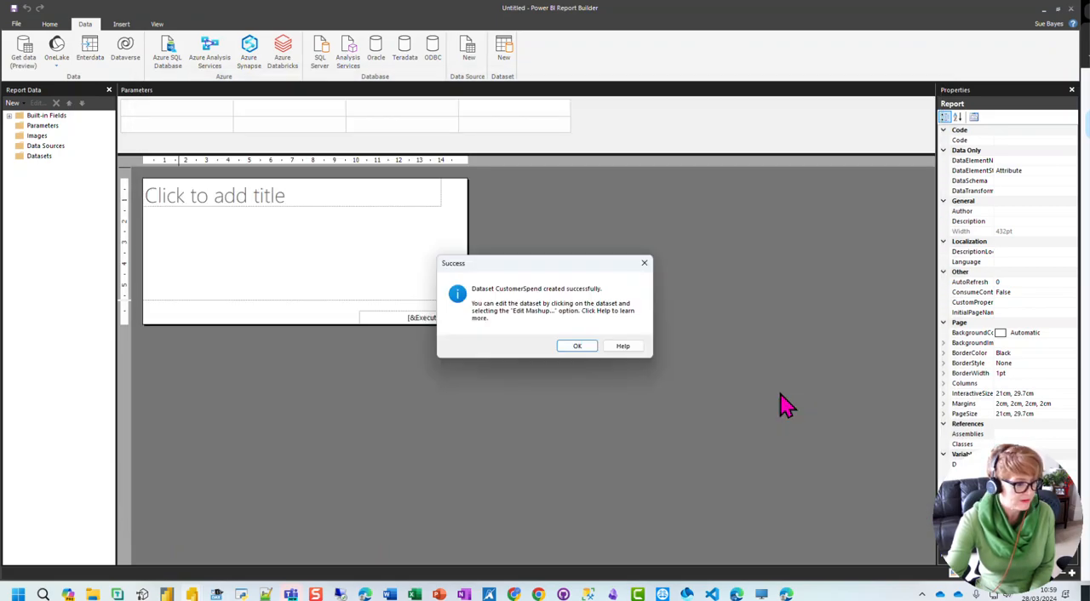
left_click(577, 346)
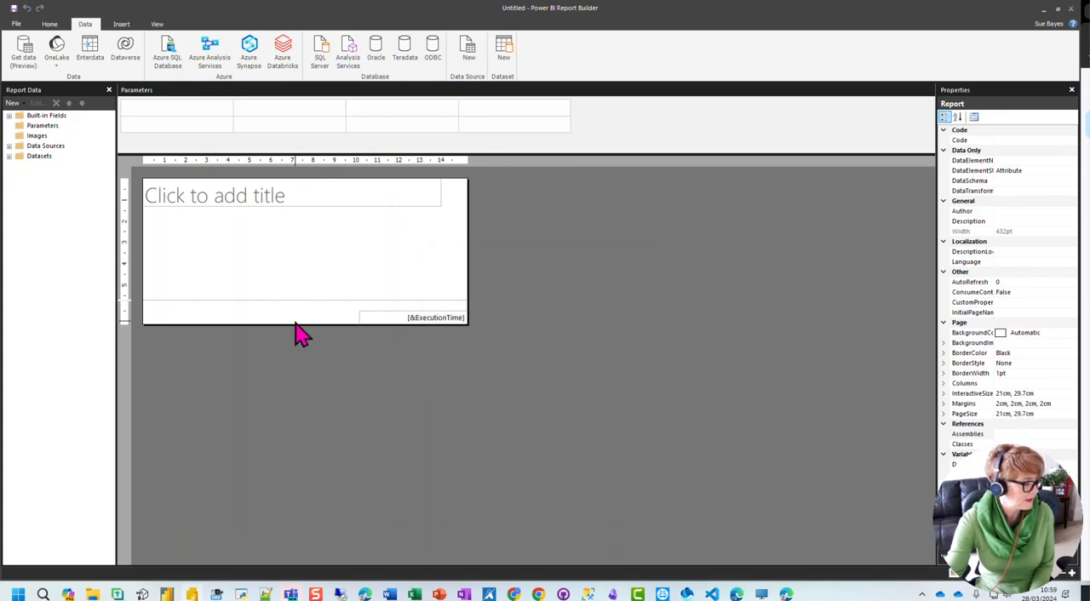
Step: Draw a table below the report title and fill its first two columns with the CustomerID and TotalSpent fields
left_click(8, 156)
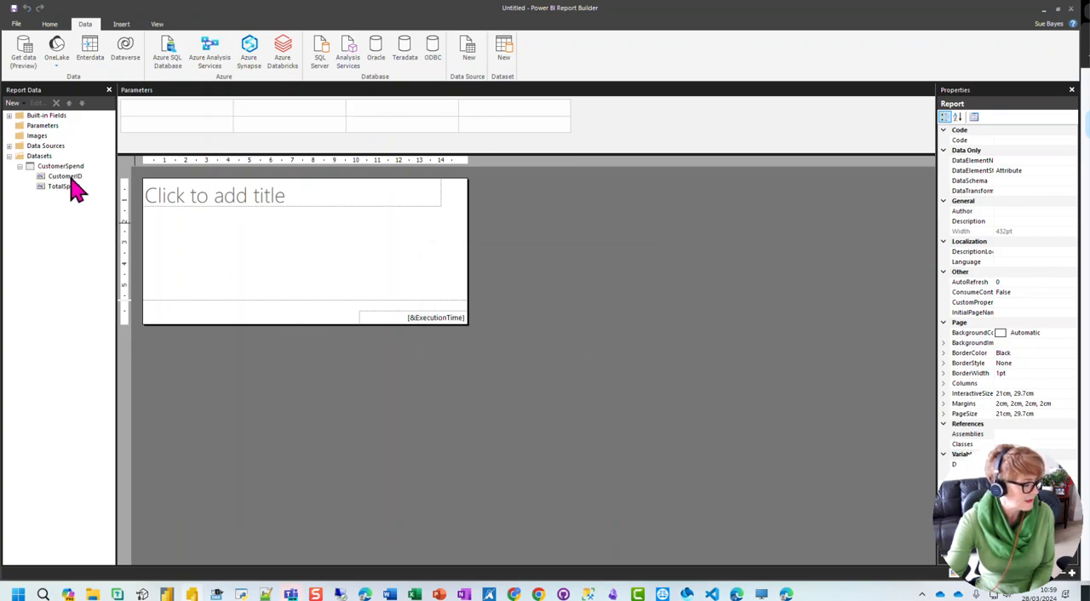
left_click(209, 245)
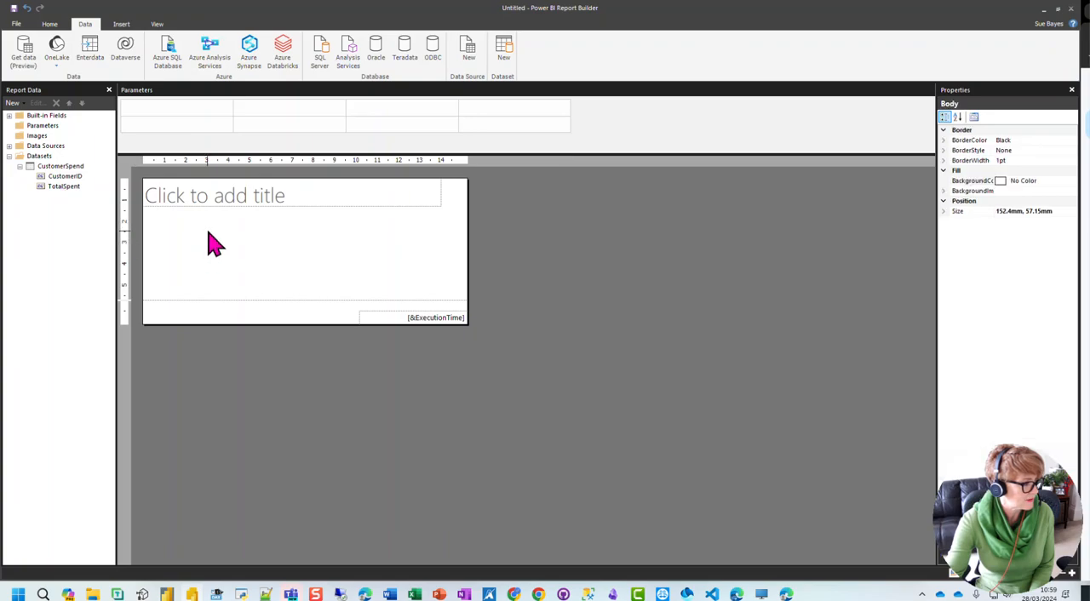
left_click(121, 24)
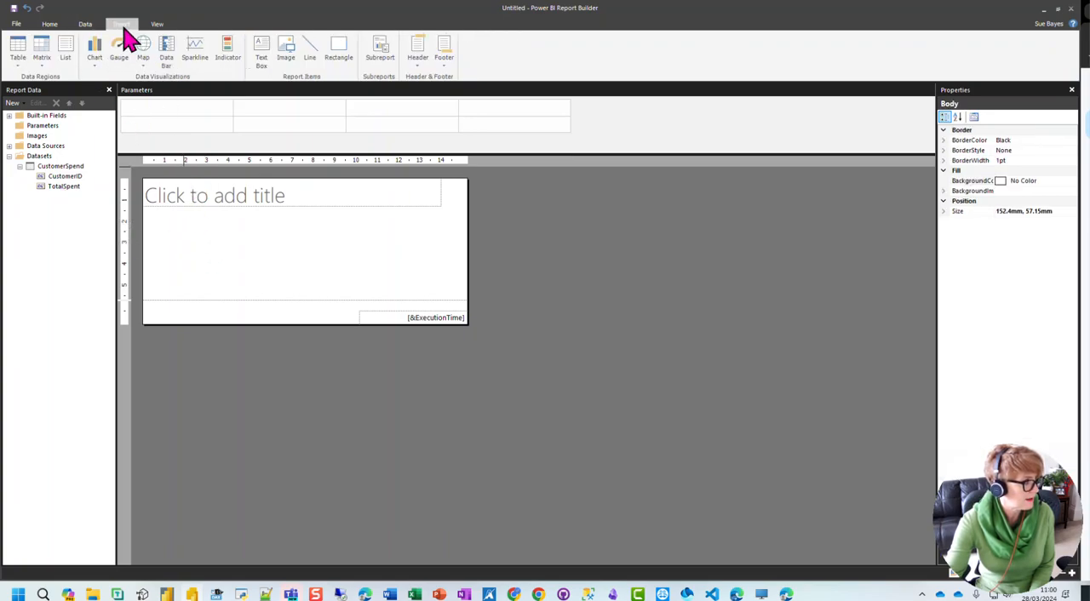
left_click(18, 53)
left_click(43, 94)
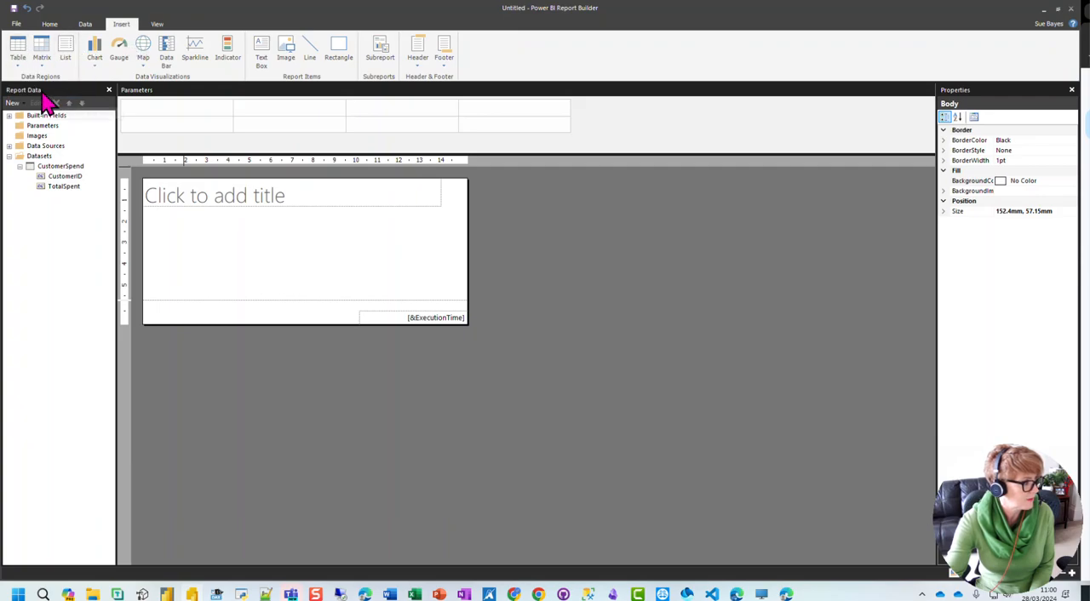
left_click_drag(174, 222, 386, 270)
left_click_drag(164, 227, 213, 244)
left_click_drag(67, 187, 265, 247)
Step: Format the TotalSpent placeholder as Currency in pounds with two decimal places and a 1000 separator
double_click(279, 250)
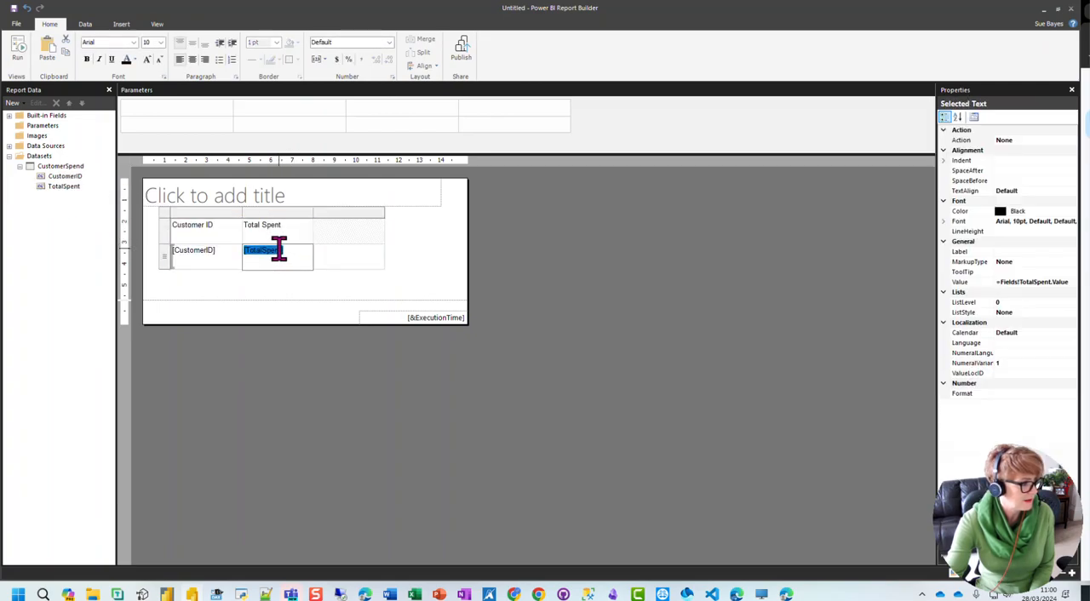
double_click(280, 250)
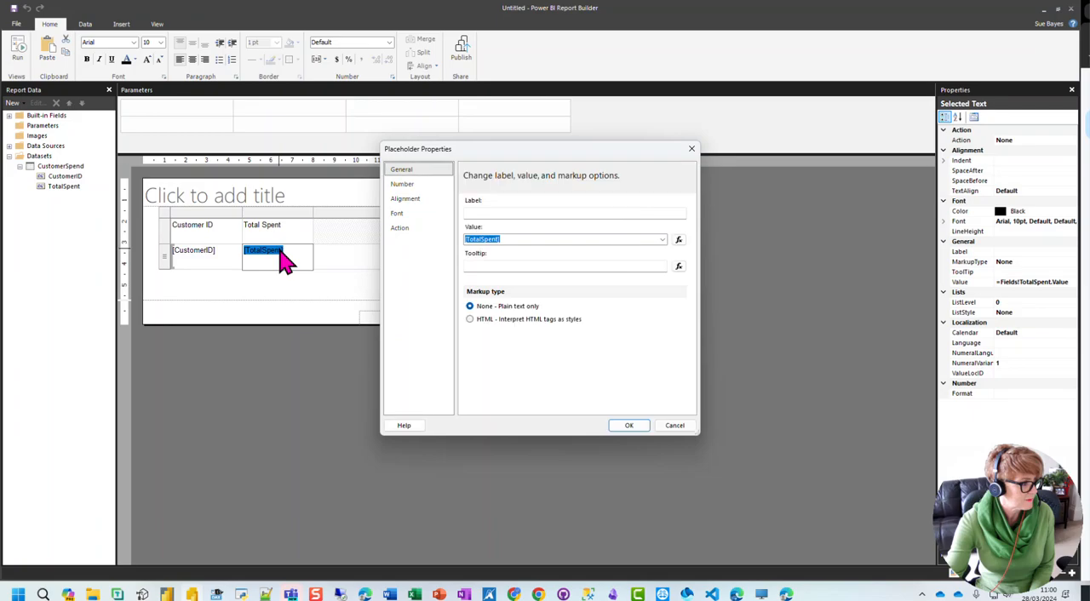
left_click(403, 187)
left_click(482, 224)
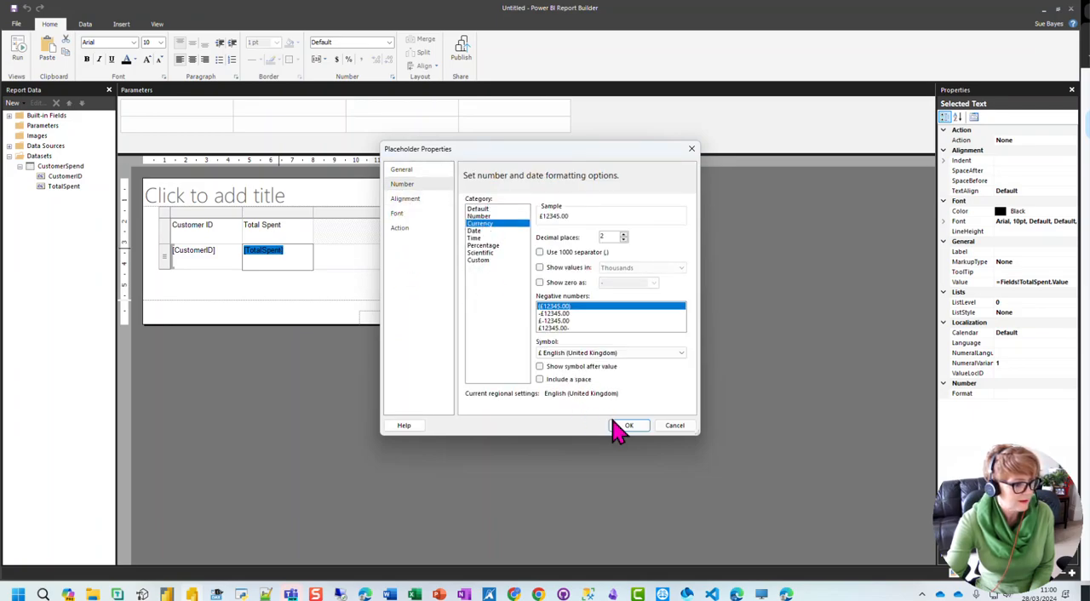
left_click(540, 253)
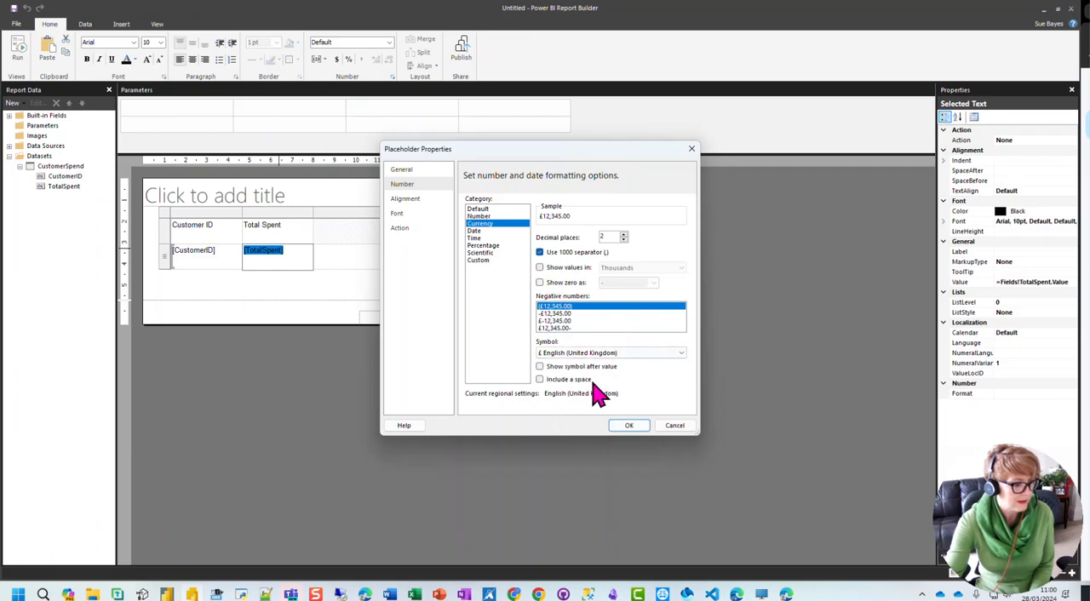
left_click(629, 428)
Step: Format the table's header row with a DarkBlue background and light grey font colour
left_click(167, 237)
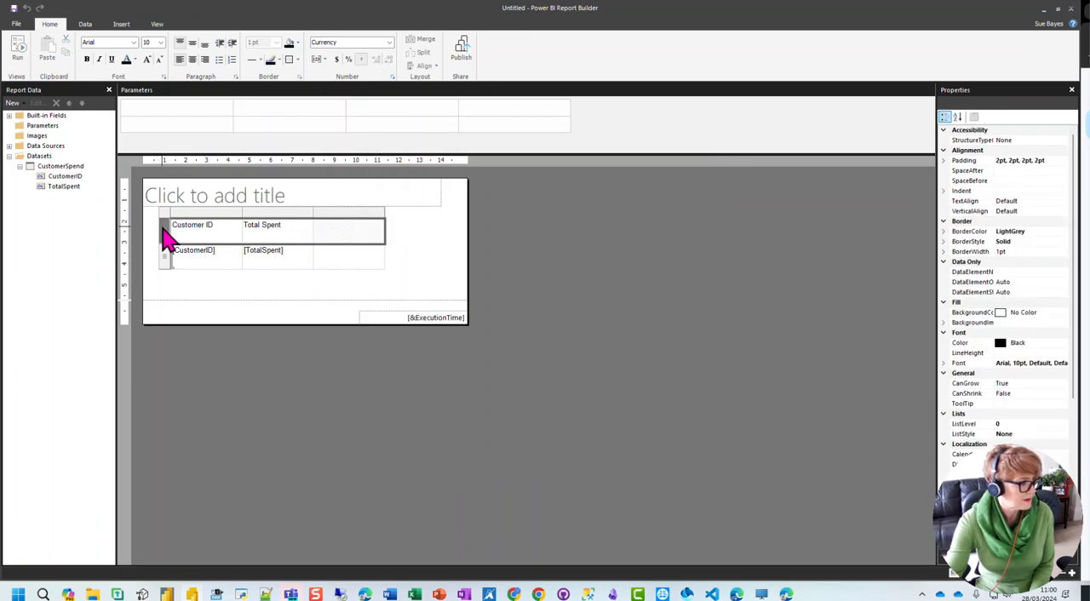
left_click(1038, 313)
left_click(1063, 312)
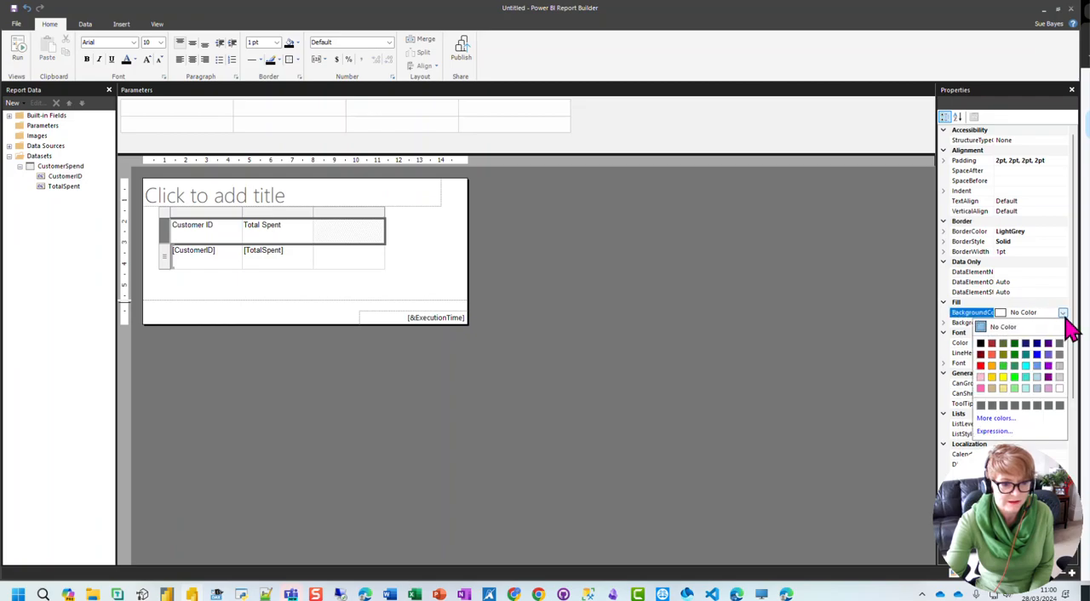
left_click(1037, 343)
left_click(1022, 343)
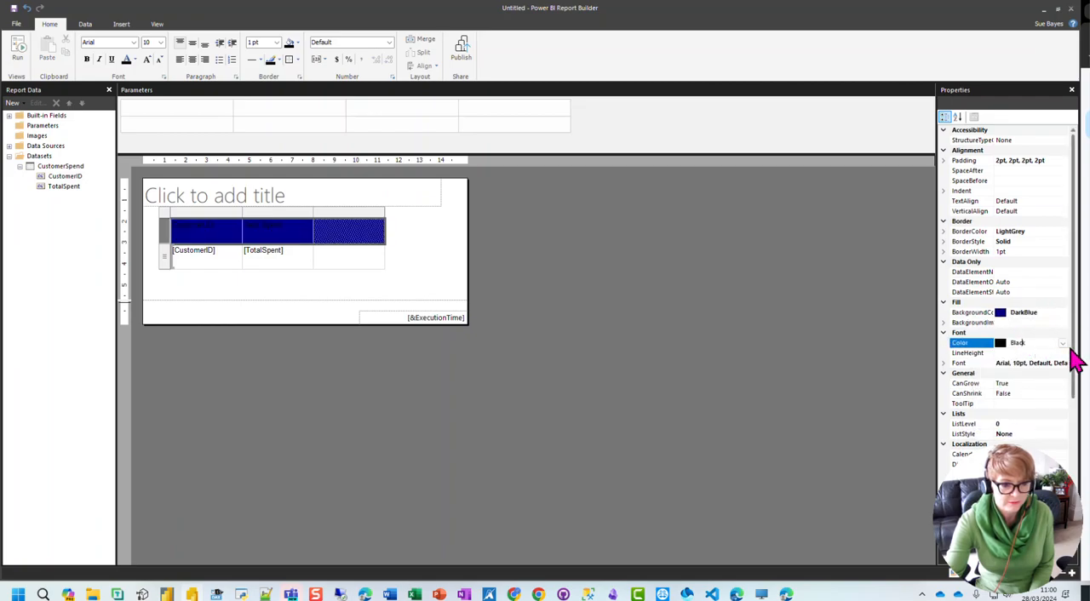
left_click(1063, 344)
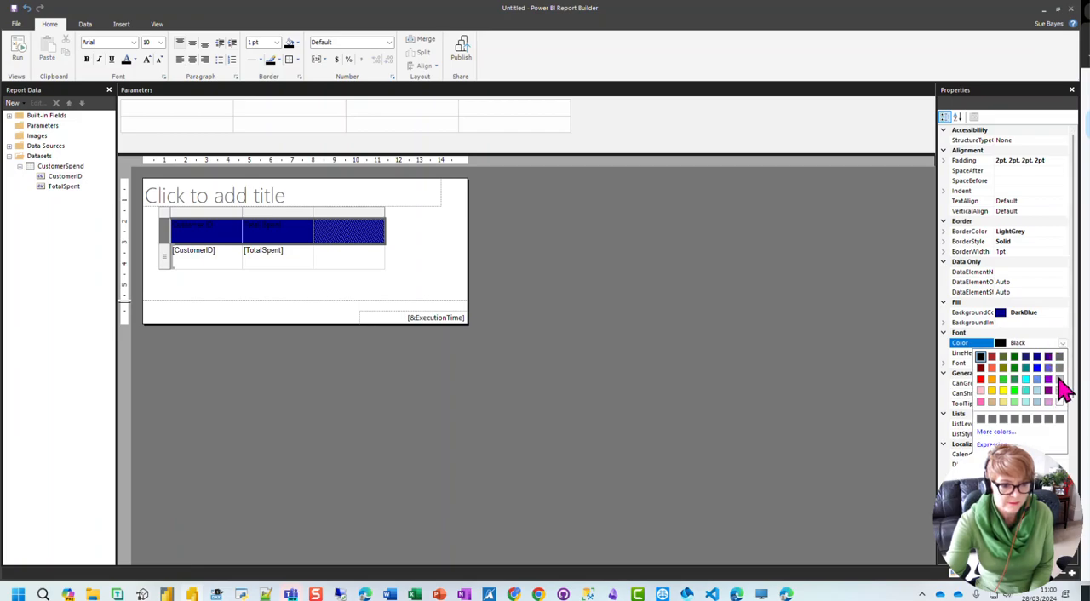
left_click(1060, 380)
Step: Delete the empty third column of the table
left_click(361, 199)
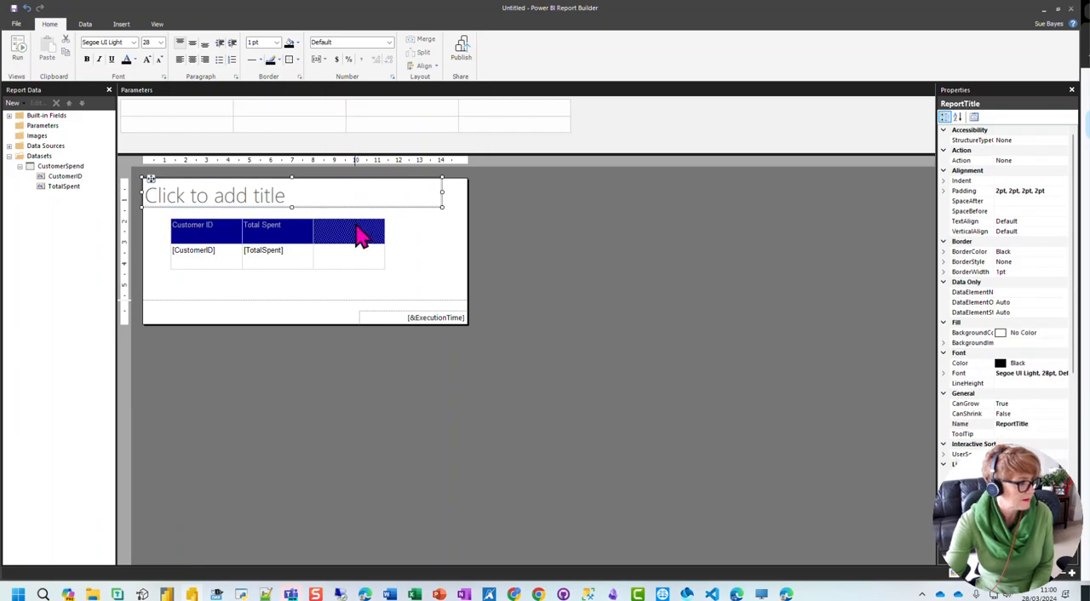
left_click(360, 232)
left_click(356, 213)
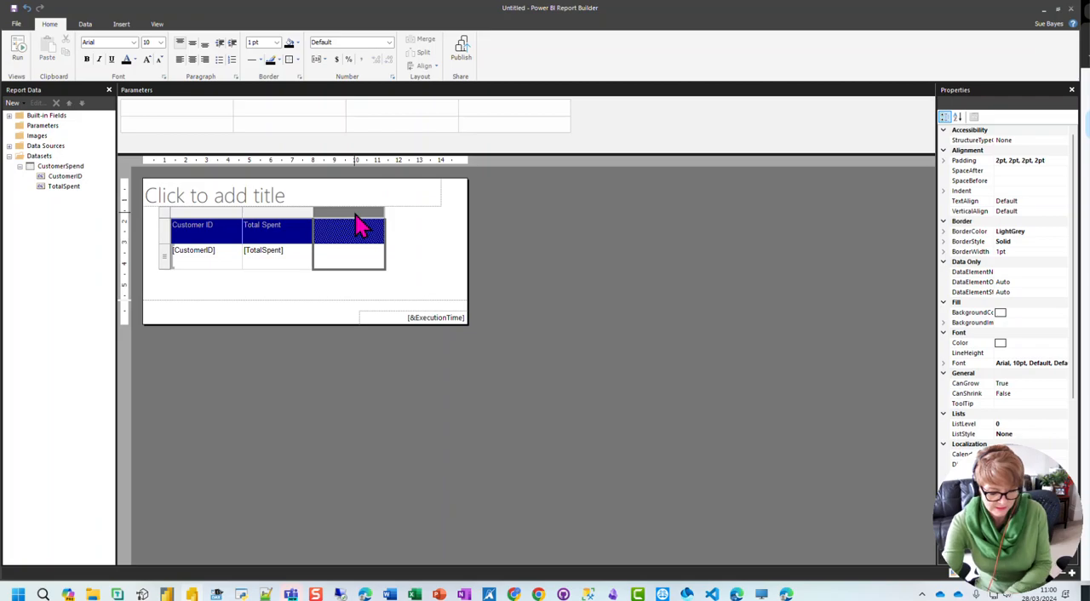
right_click(345, 214)
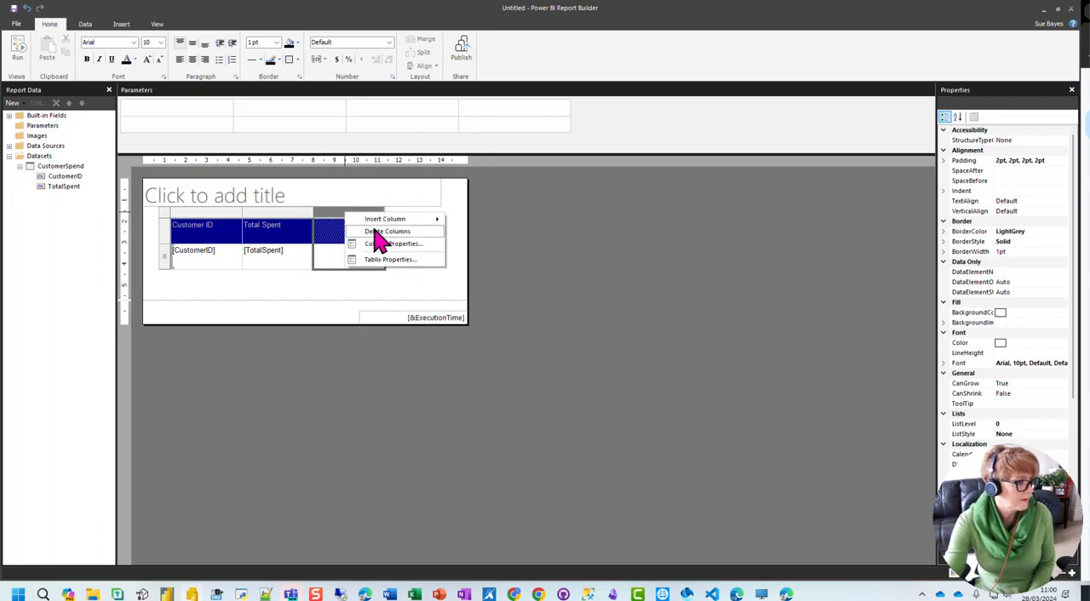
left_click(378, 233)
Step: Enter "Customer Spend - Power Query" as the report title and run the report
left_click(264, 188)
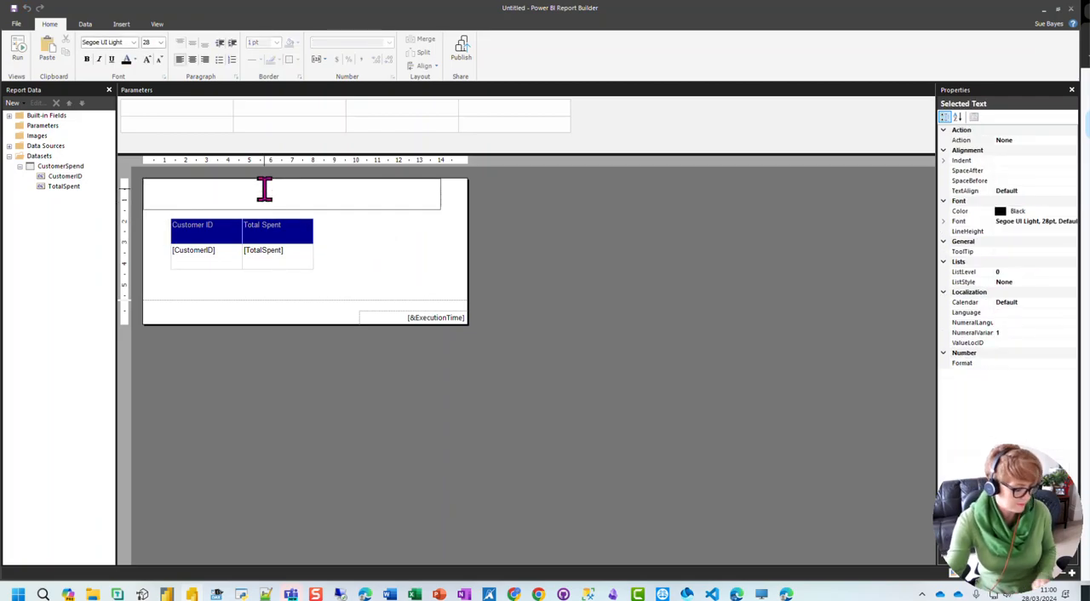
type("Customer Spen")
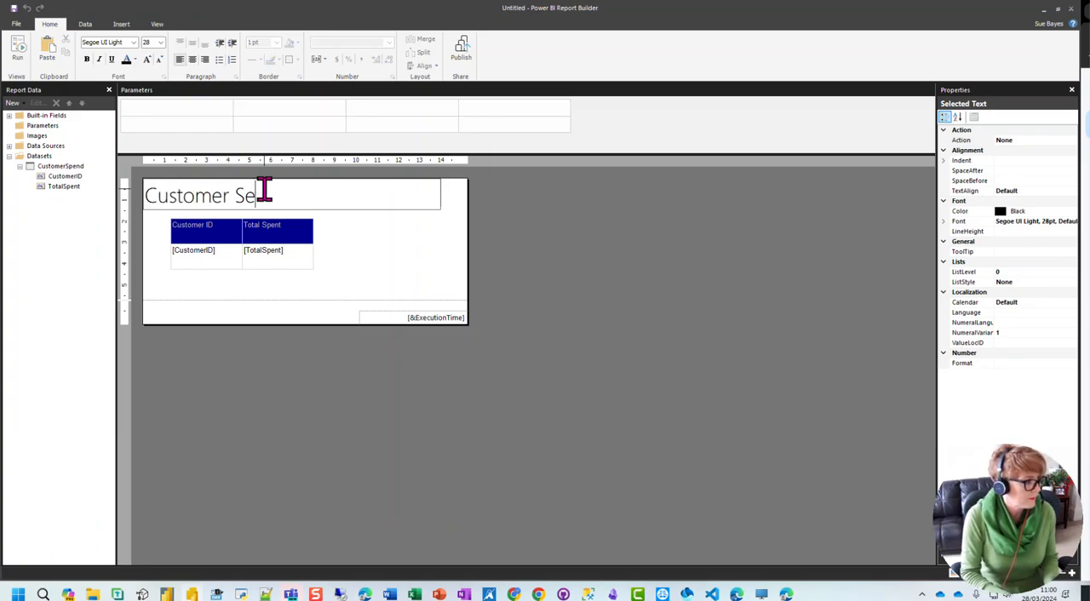
type("d - P")
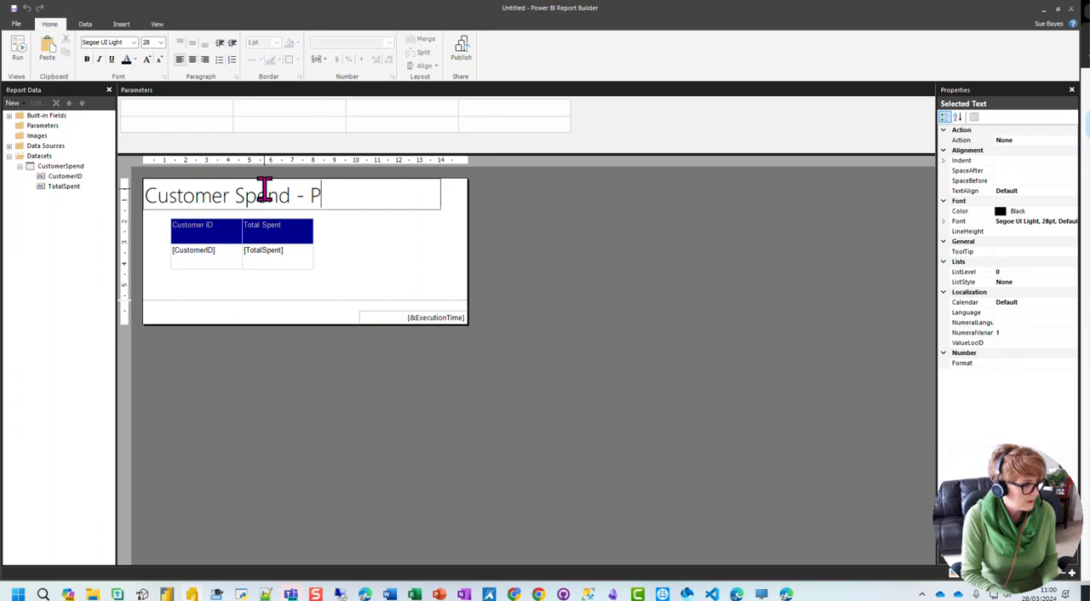
type("ower Query")
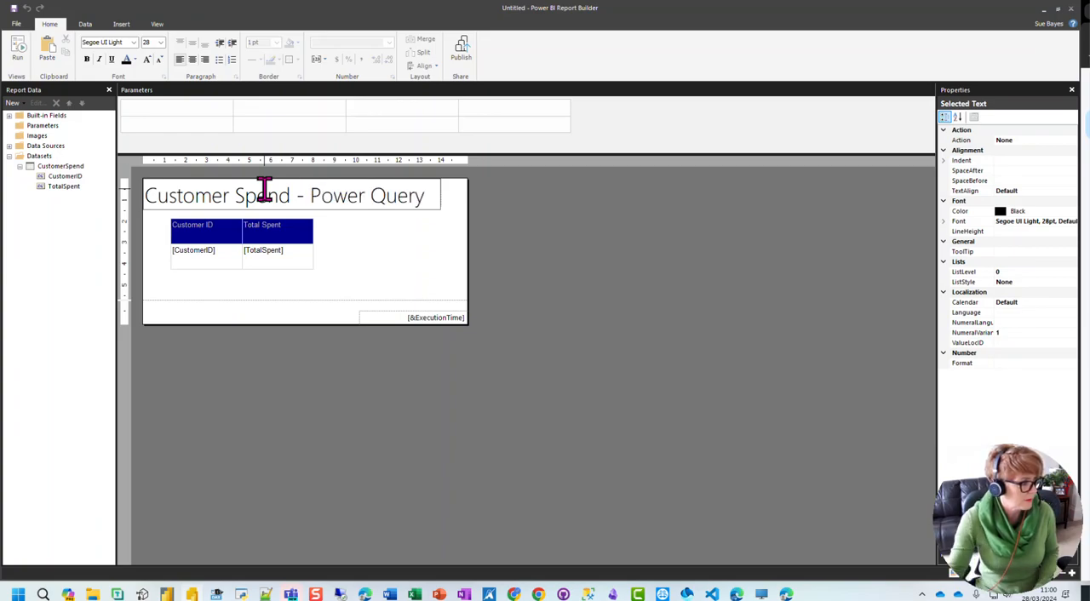
left_click(379, 253)
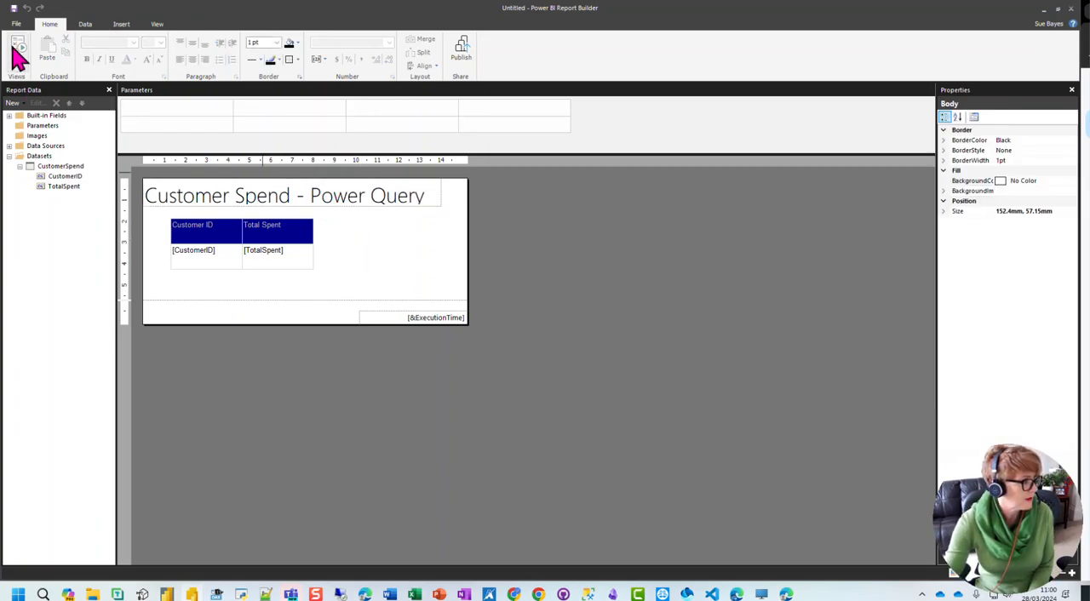
left_click(17, 50)
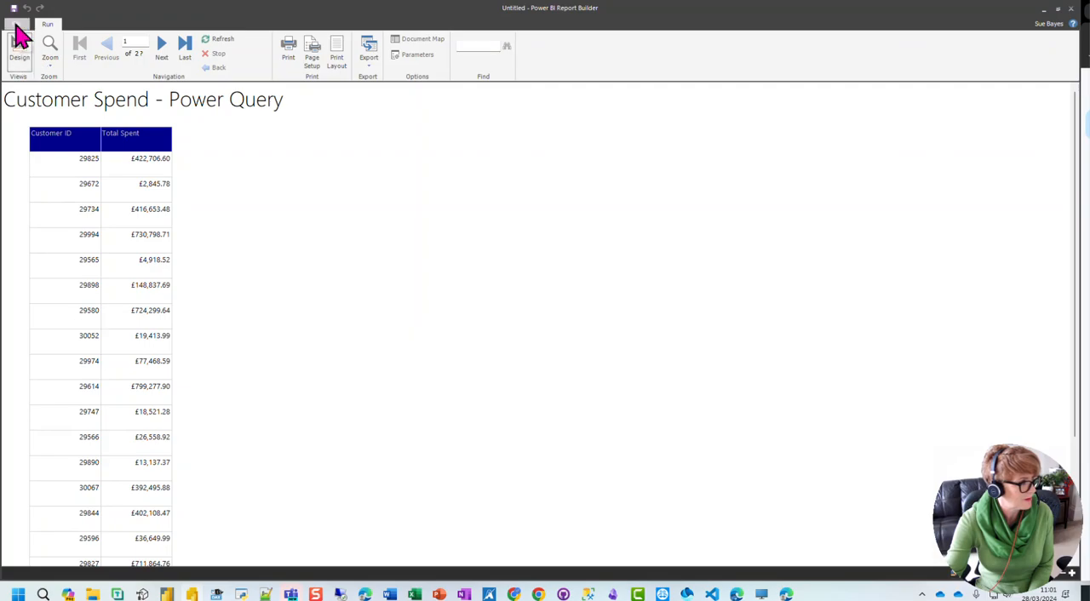
left_click(18, 25)
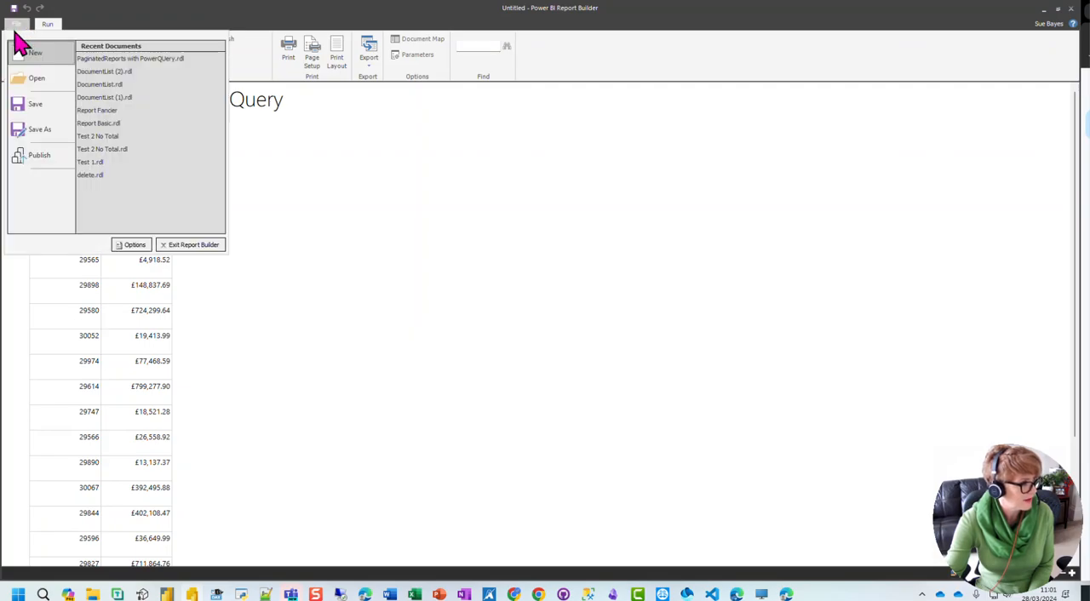
left_click(40, 106)
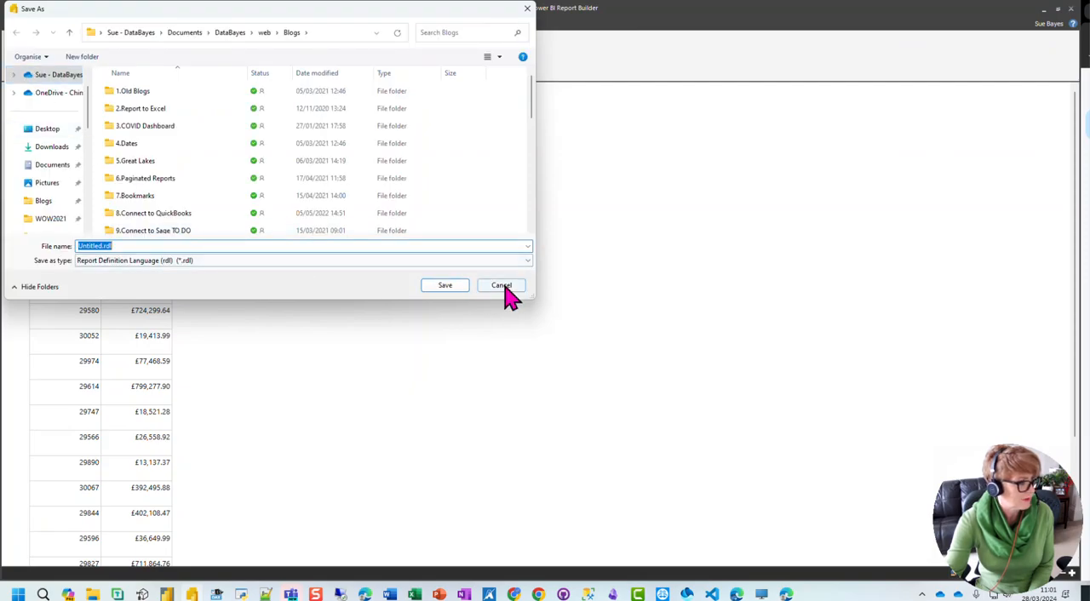
left_click(501, 286)
Step: Publish the report to the Power Query Folding workspace under the file name "PowerQuery and PaginatedReports"
left_click(17, 25)
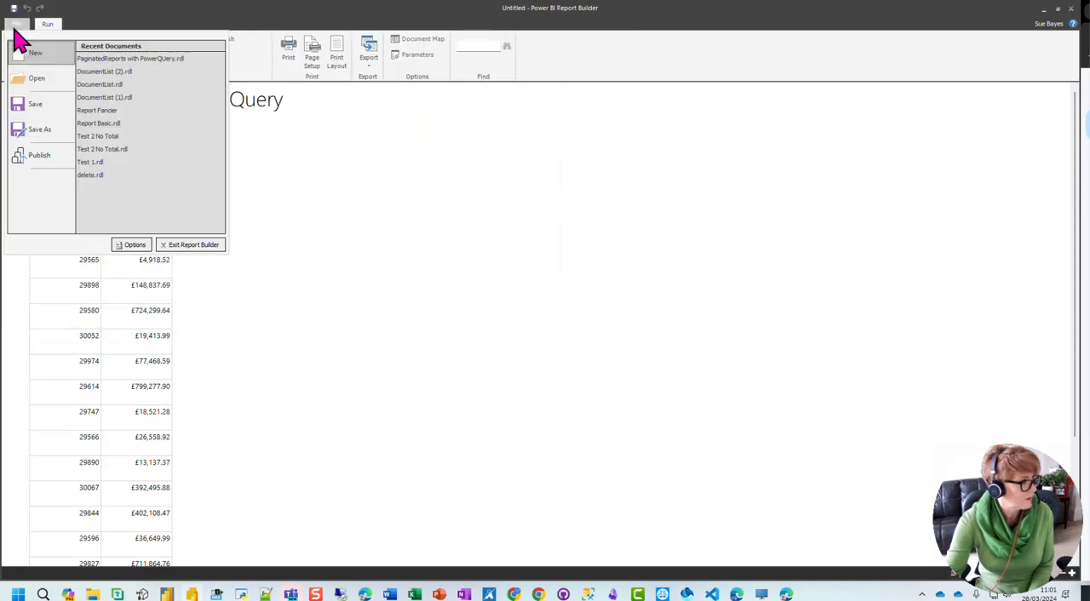
left_click(33, 156)
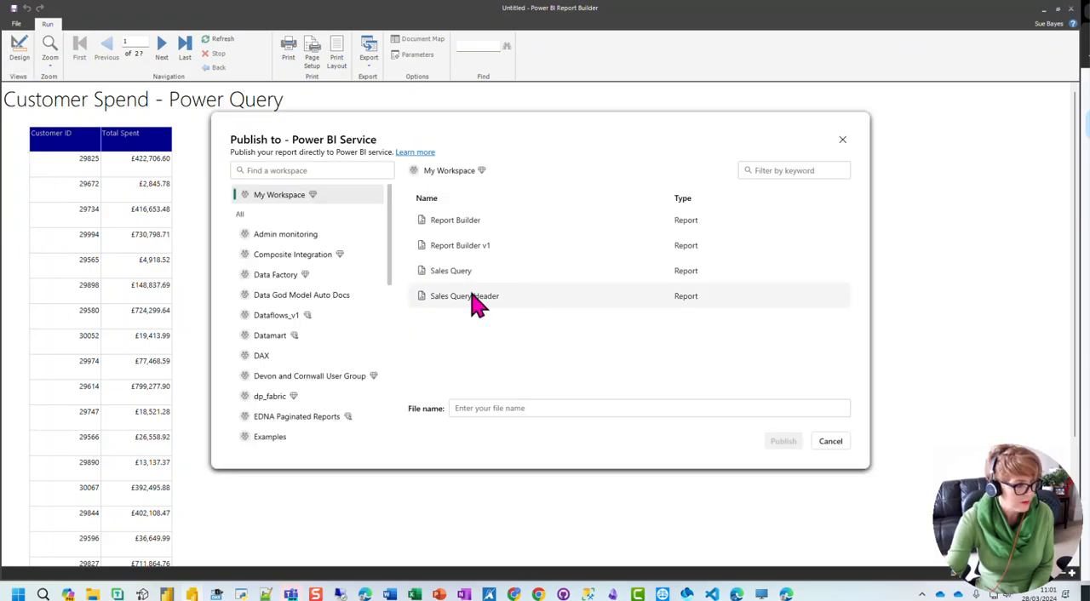
scroll(317, 372, "down", 5)
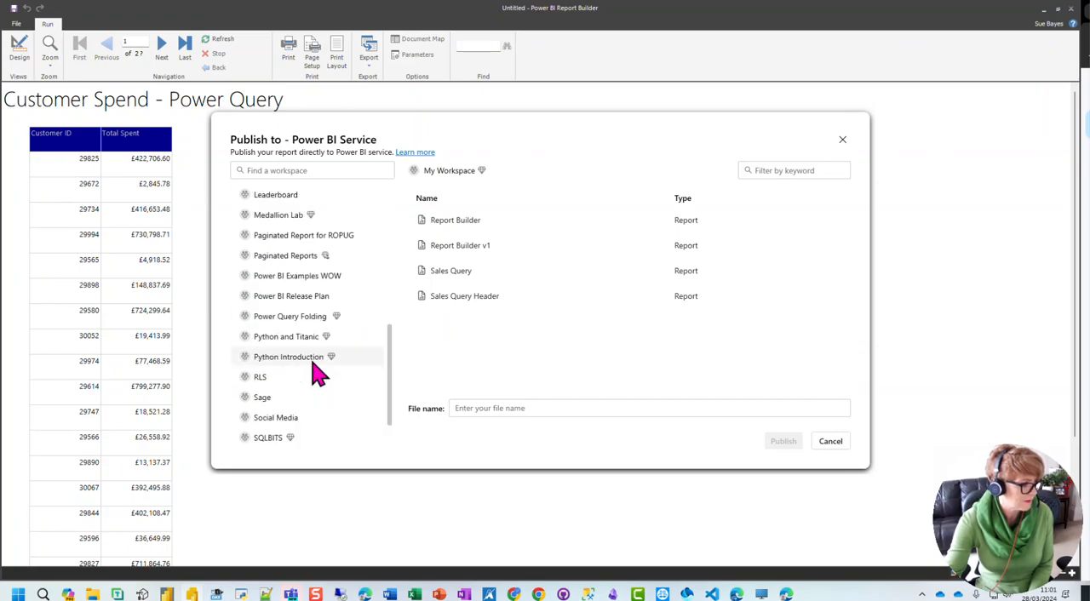
left_click(298, 316)
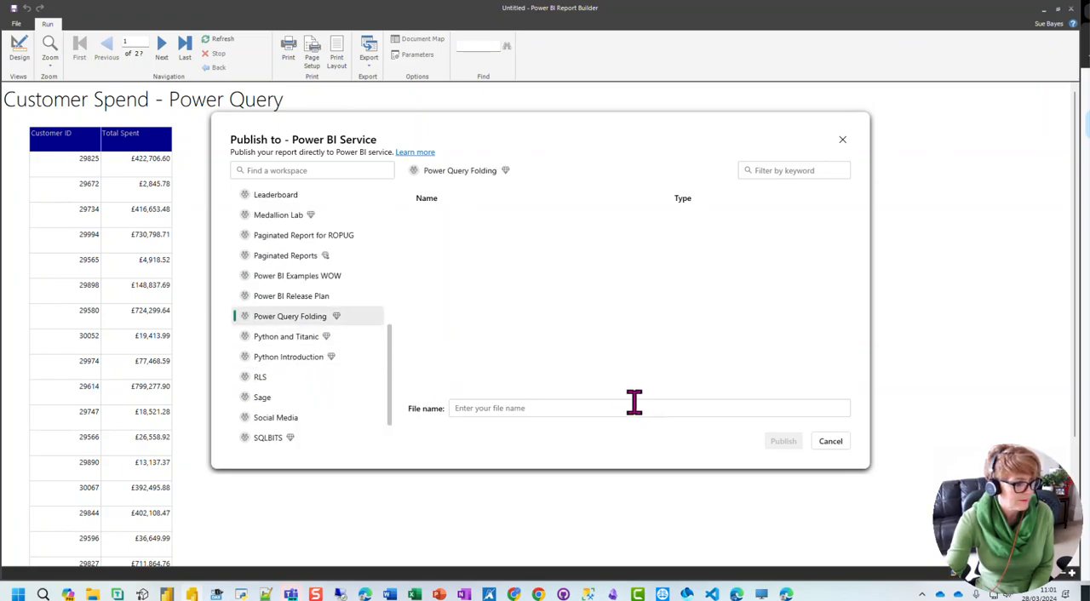
left_click(624, 408)
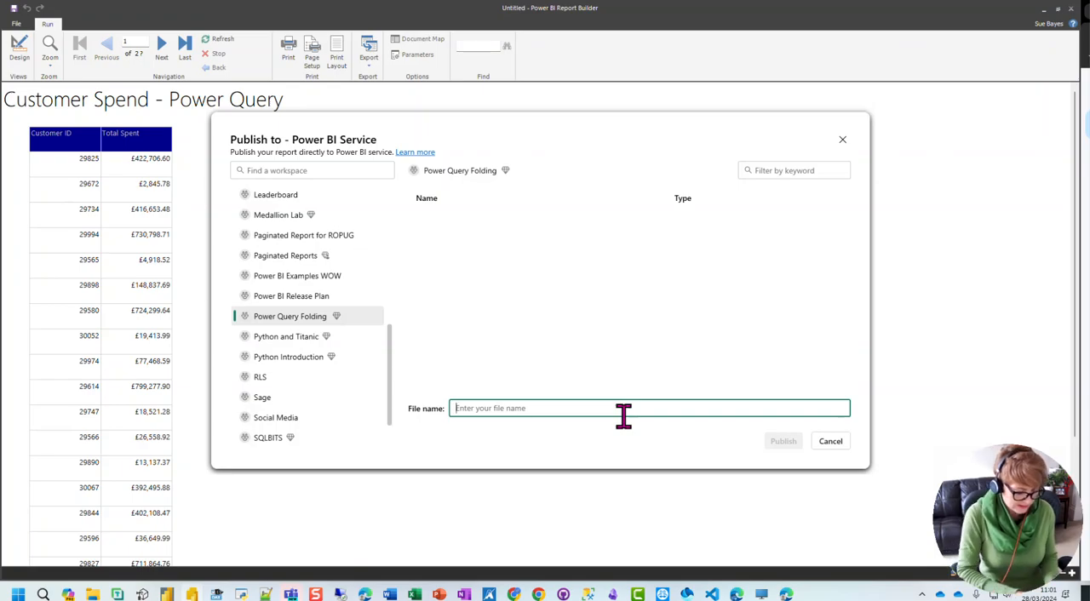
type("PowerQuery")
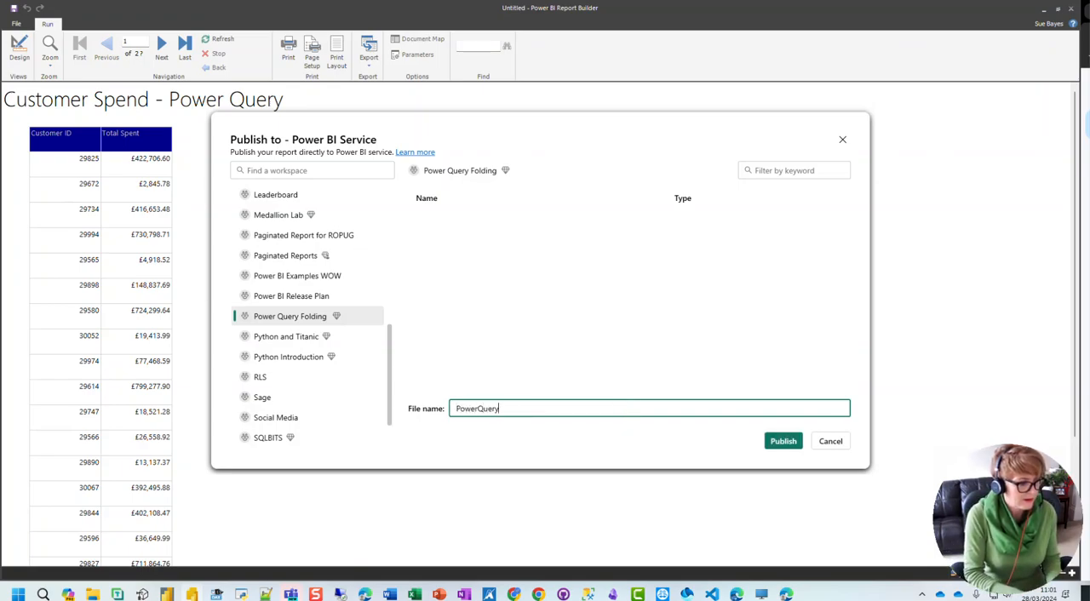
type(" and Paginated")
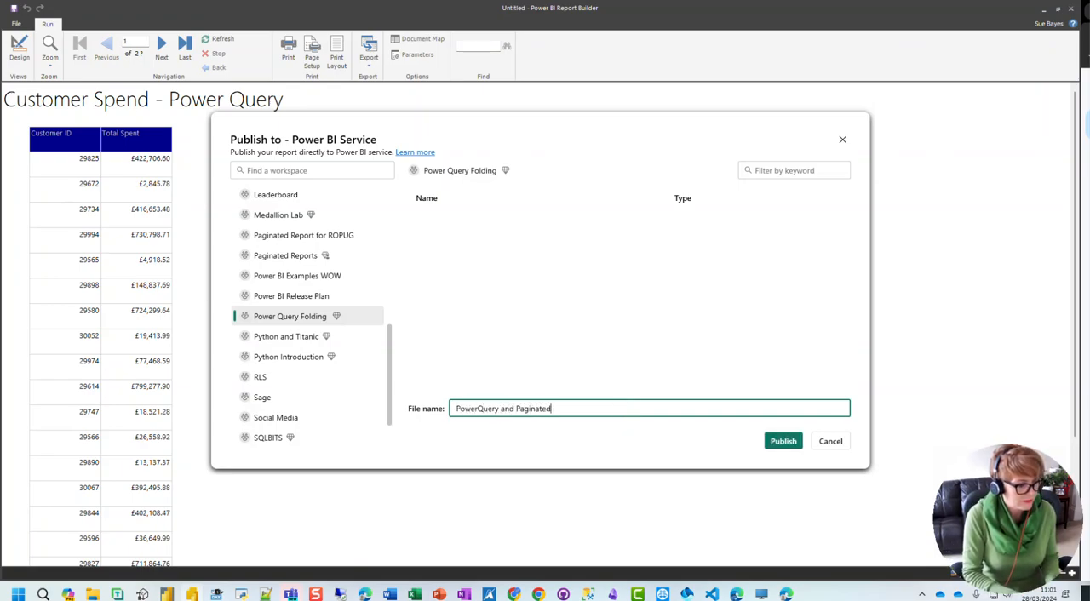
type("Reports")
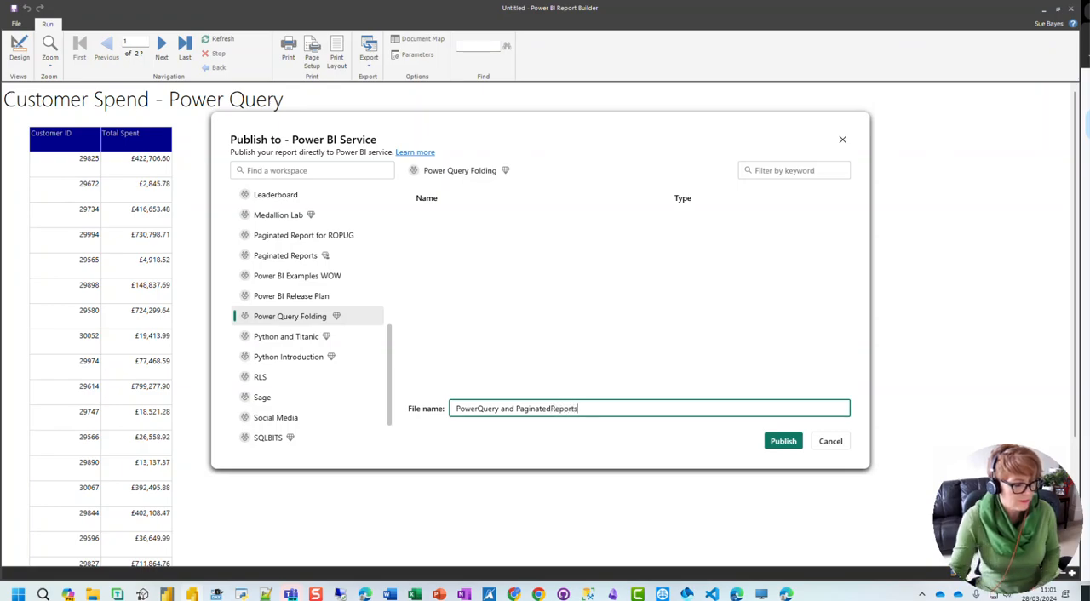
left_click(784, 443)
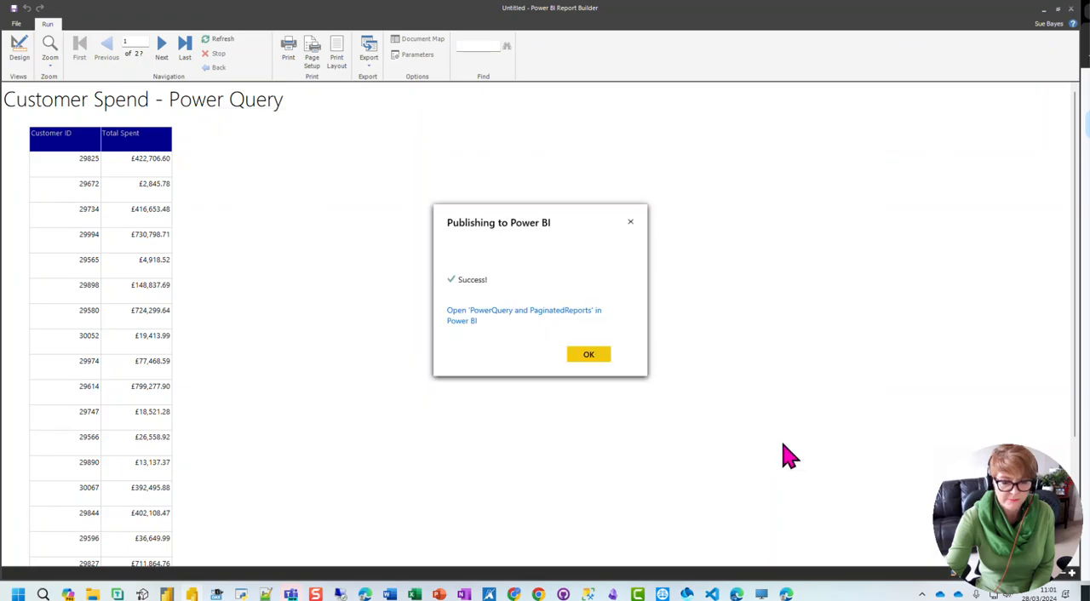
left_click(585, 356)
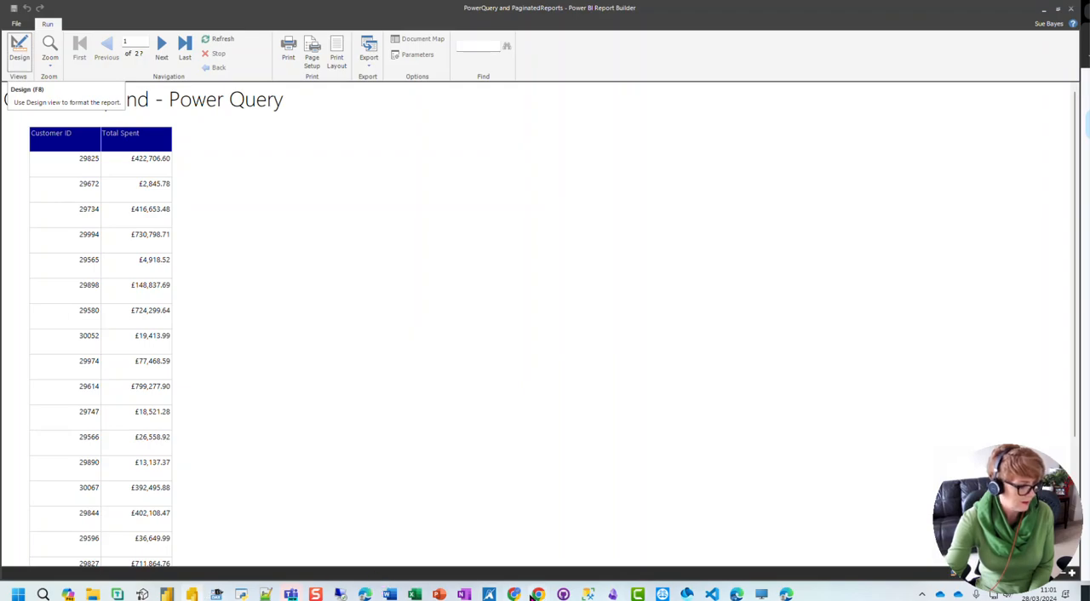
Step: Switch to the Power BI service in Chrome, open the PowerQuery and PaginatedReports paginated report and review its first page
mouse_move(536, 595)
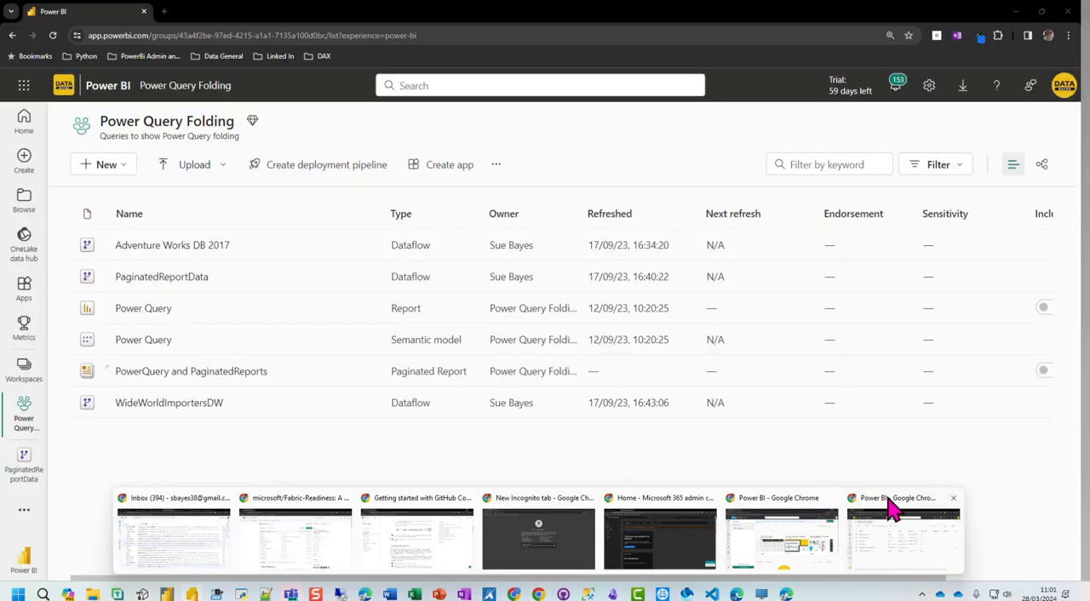
left_click(891, 506)
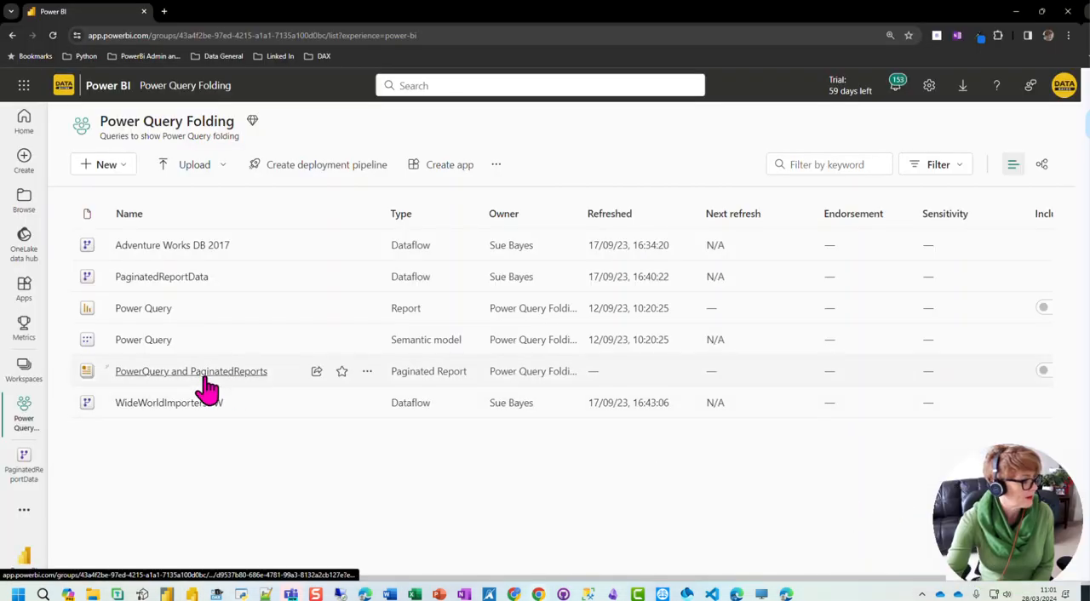
left_click(165, 374)
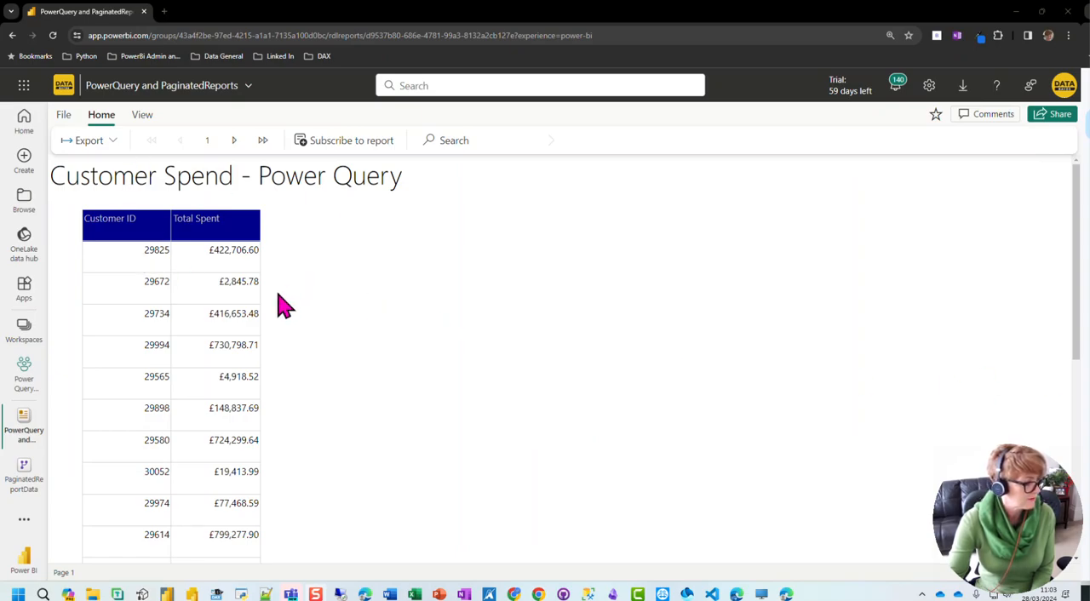
scroll(381, 340, "down", 10)
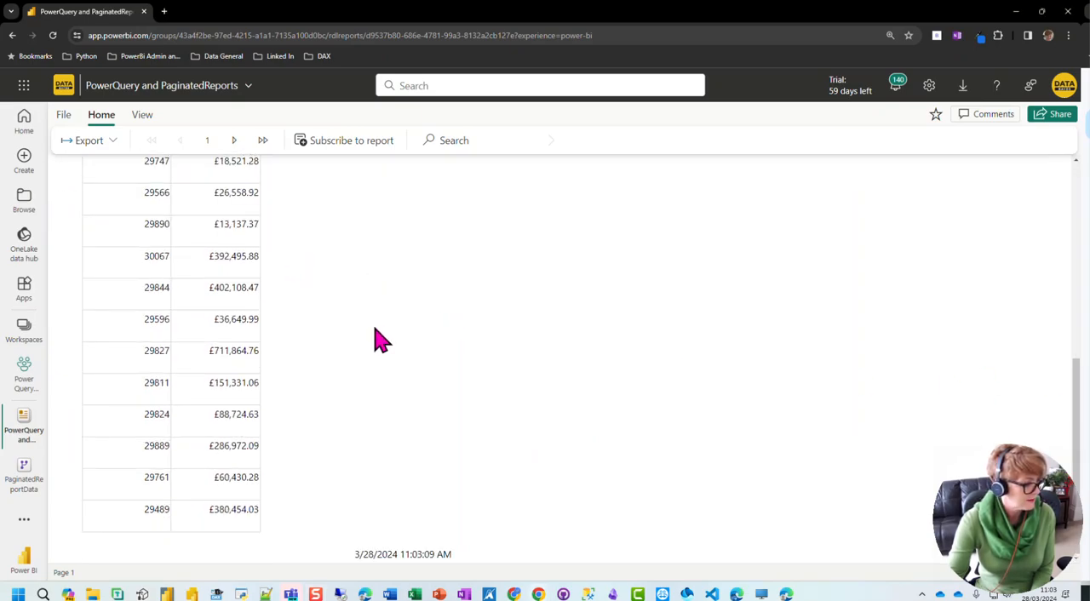
scroll(380, 340, "up", 10)
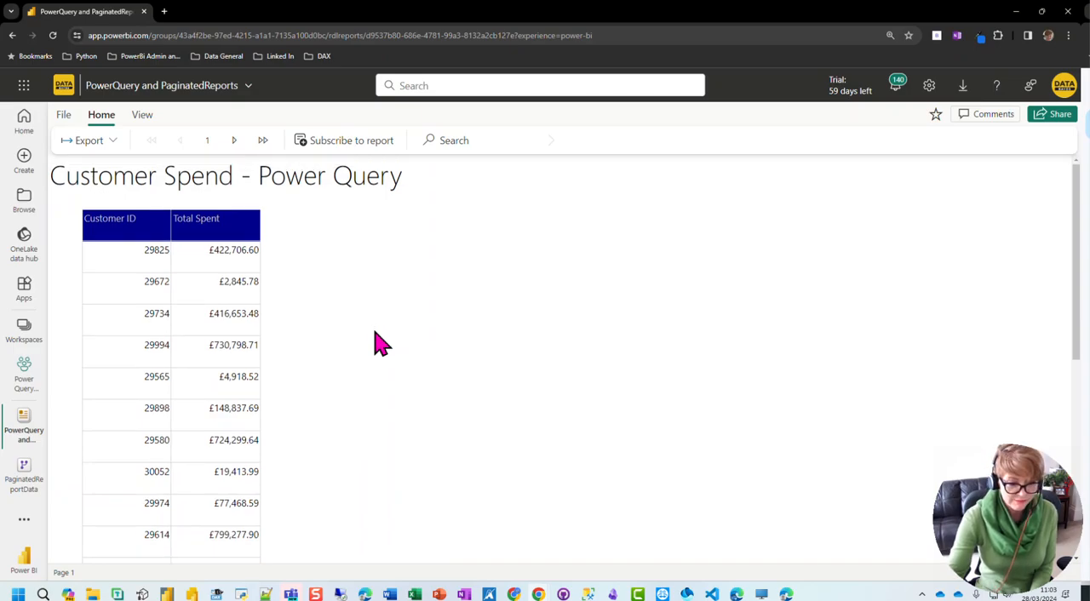